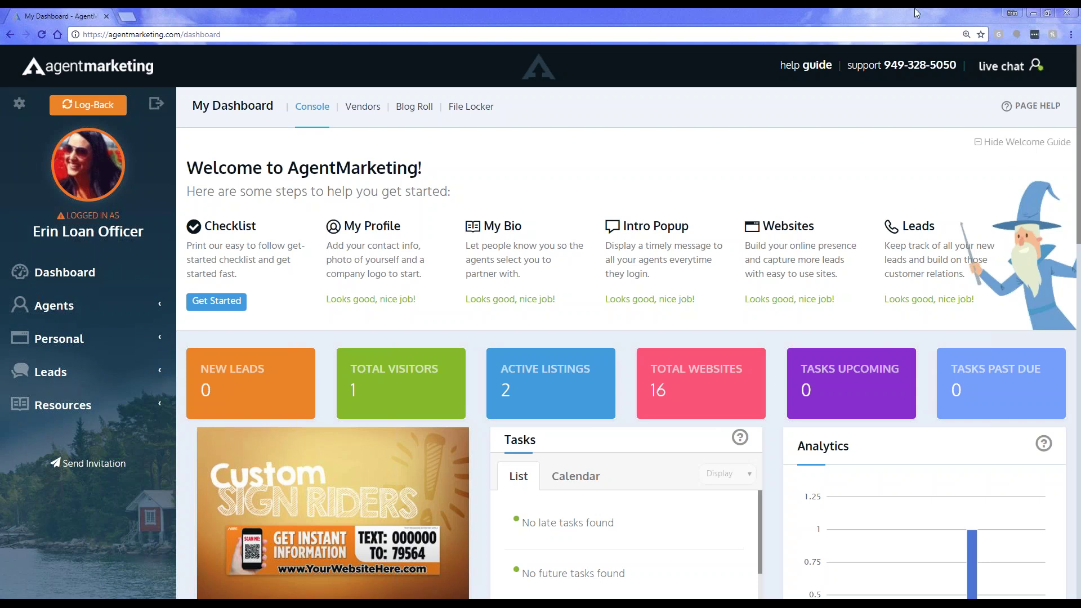
- Set the personal website's theme to Layout 14 and save the layout selection
left_click(73, 340)
left_click(83, 368)
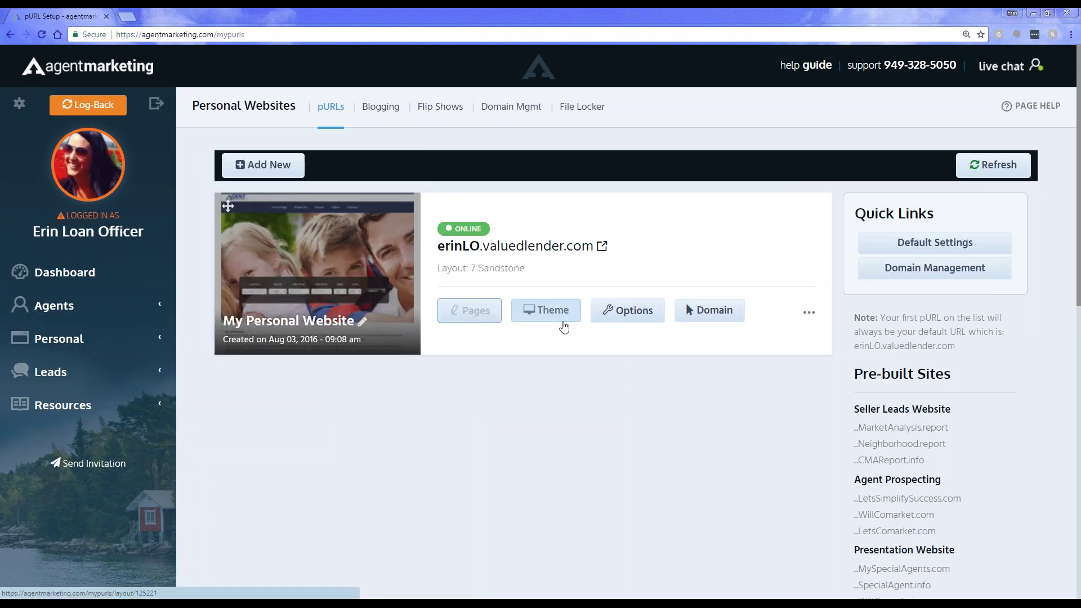
left_click(555, 311)
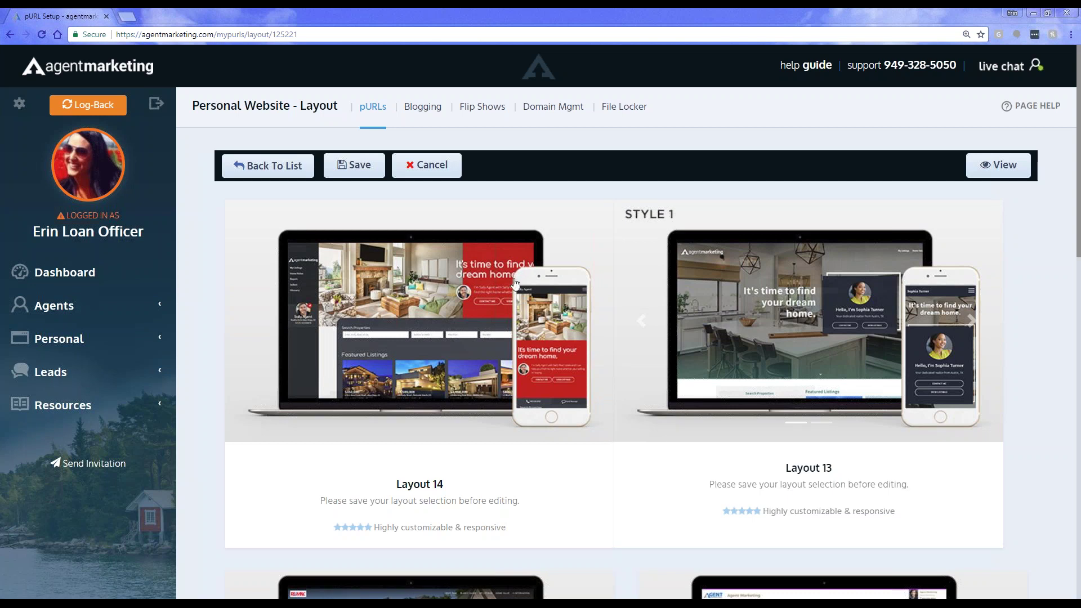
left_click(437, 291)
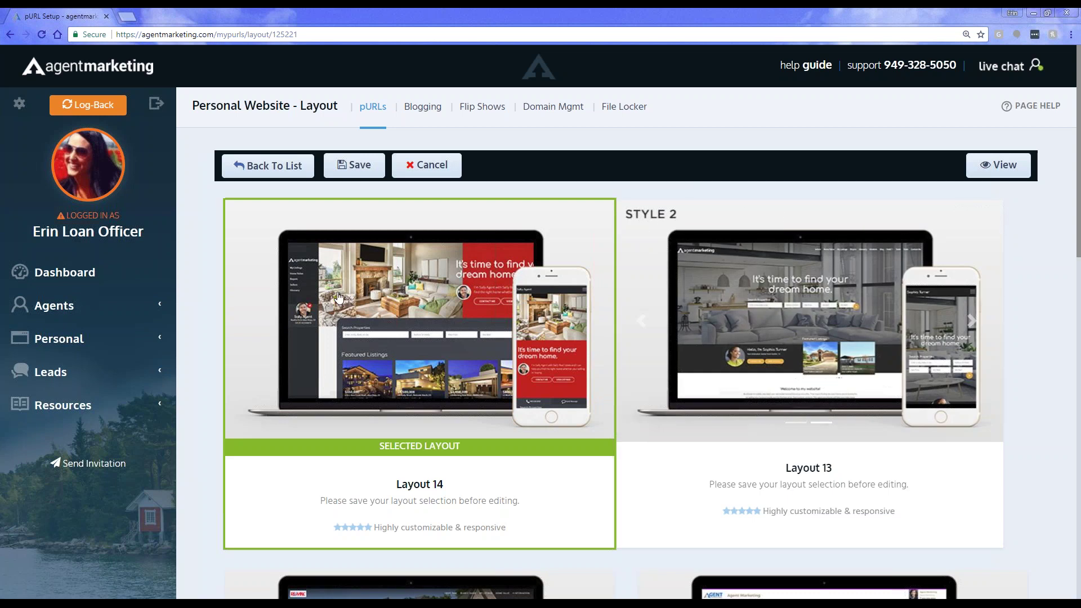
left_click(353, 167)
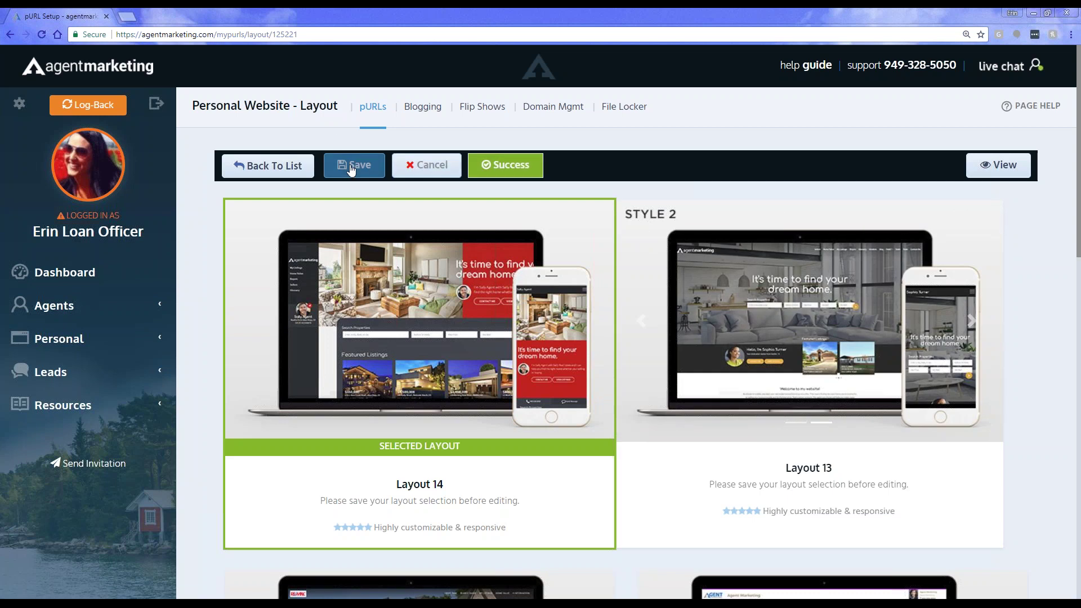
- View the theme options of the personal website, leaving them unchanged and returning to the website list
left_click(270, 165)
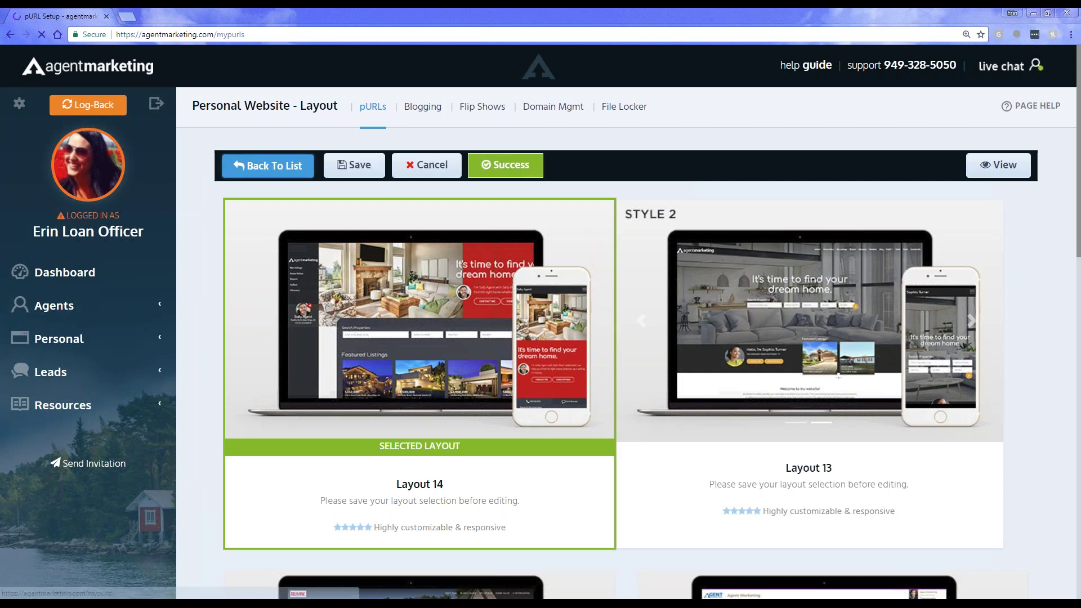
left_click(627, 310)
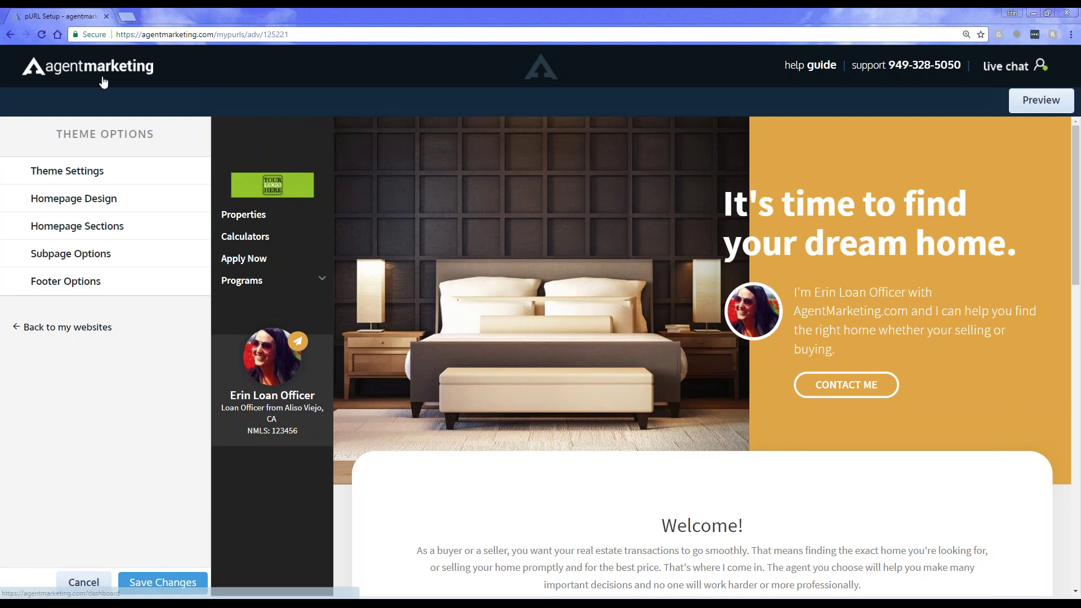
left_click(83, 572)
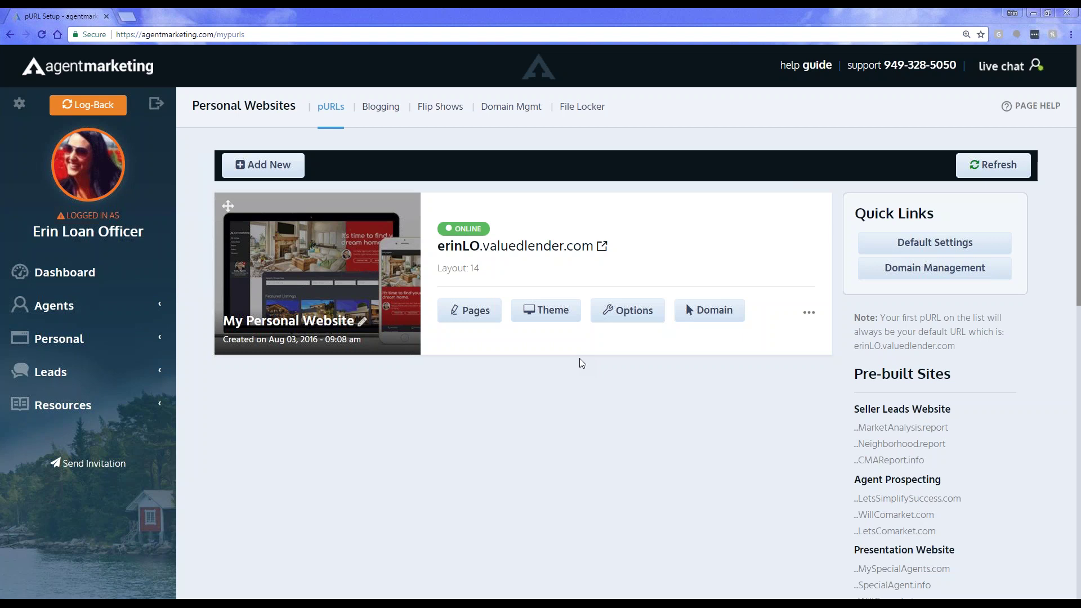
- Log in as the real estate agent with login angieagentx from agent administration and dismiss the sponsor message
left_click(67, 320)
left_click(62, 334)
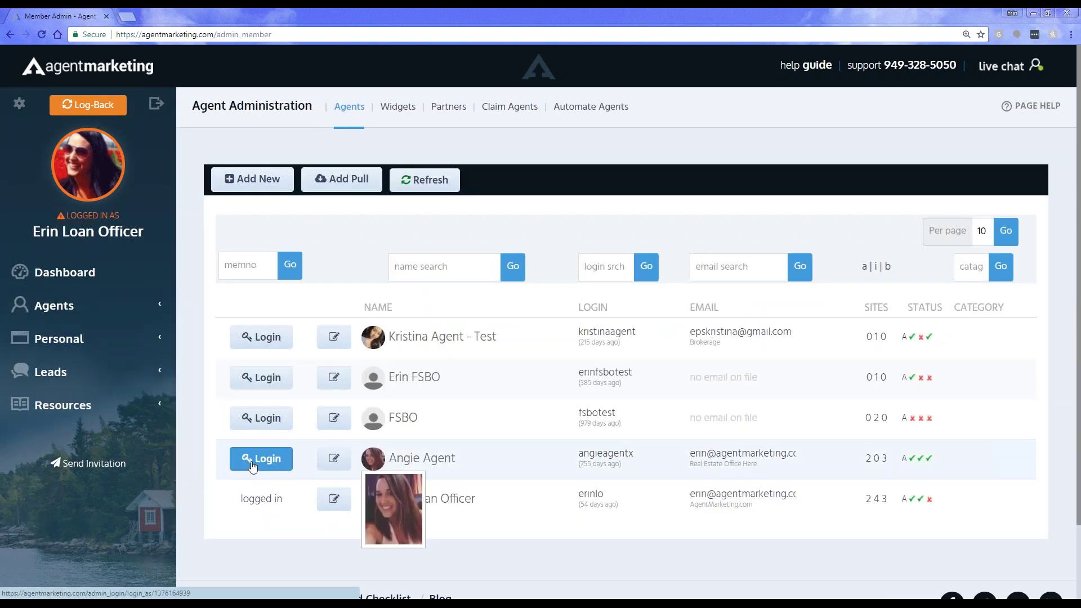
left_click(252, 465)
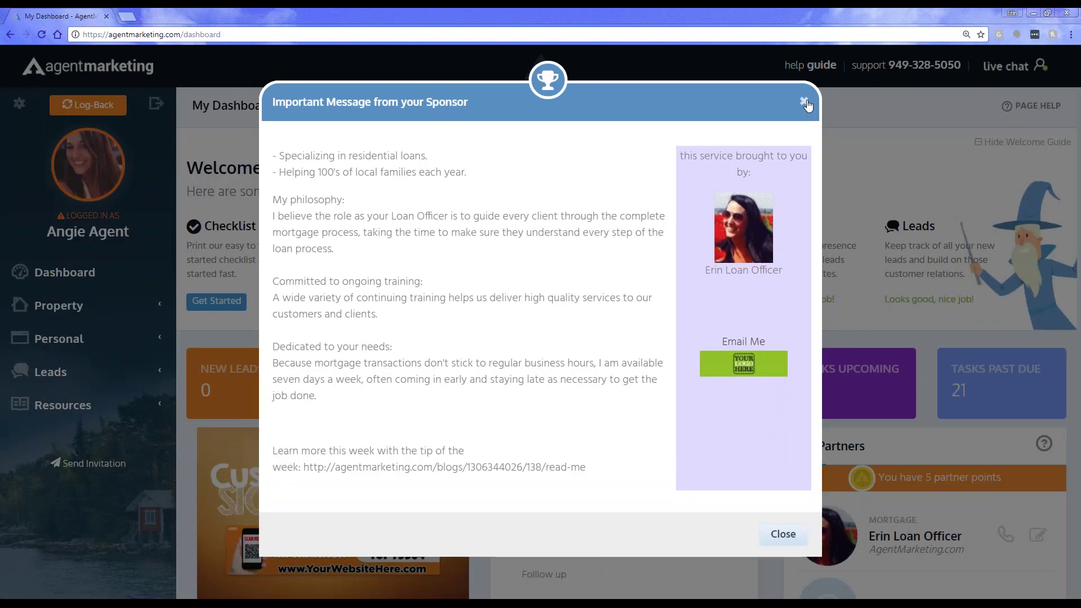
left_click(804, 101)
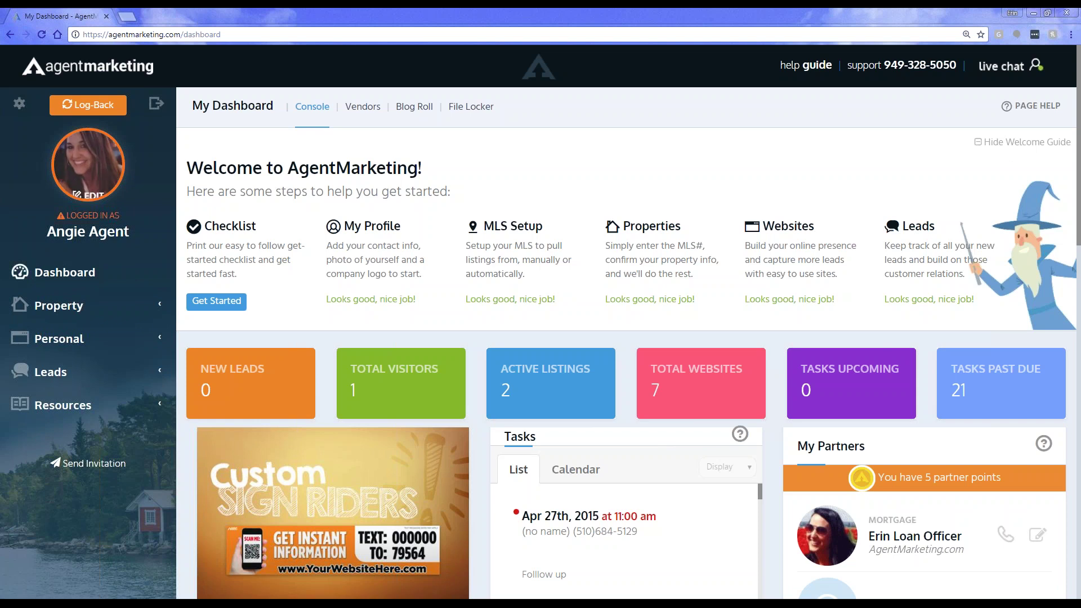
- View the important links of the Laguna Beach property from the property websites list, and return to the list
left_click(64, 307)
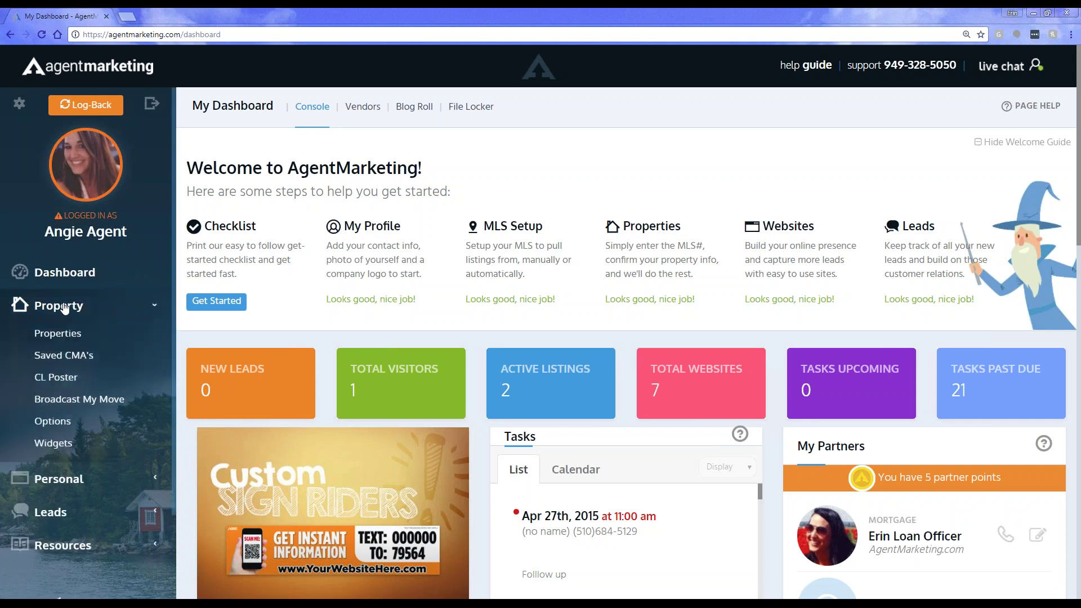
left_click(49, 337)
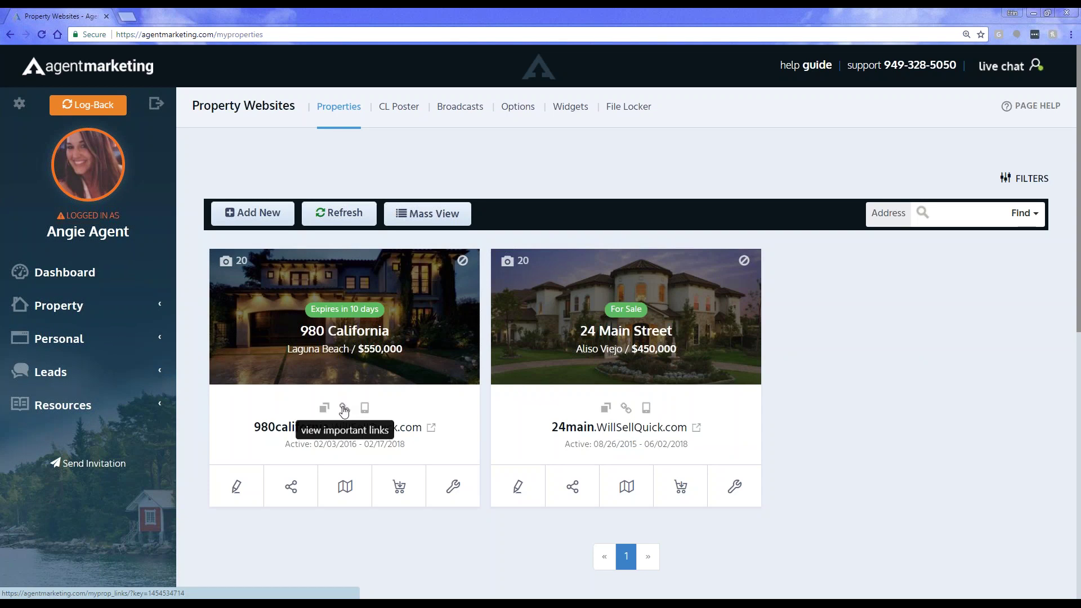
left_click(344, 409)
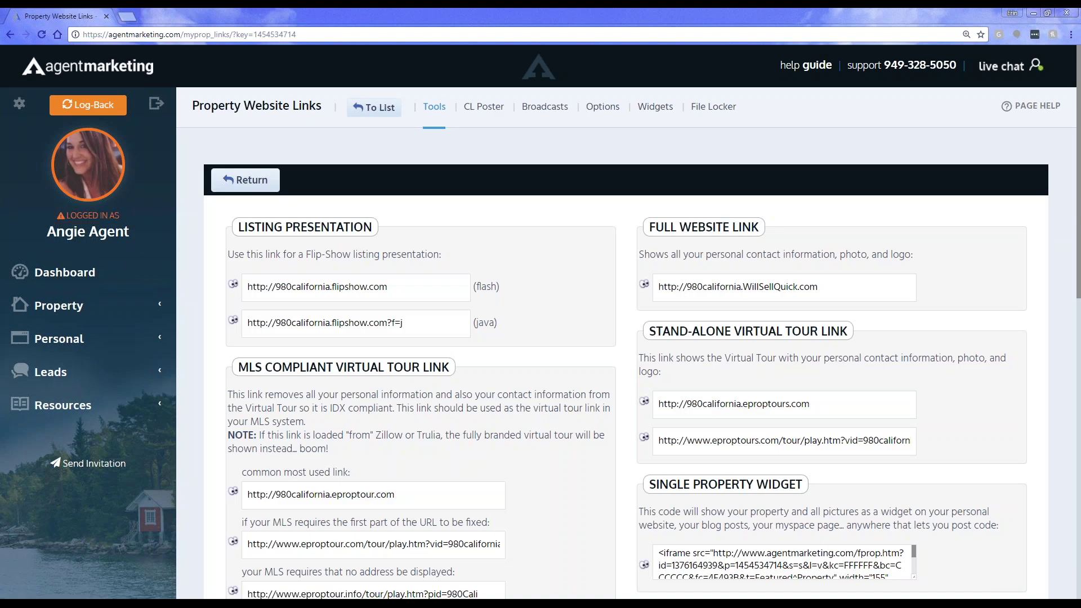
left_click(245, 179)
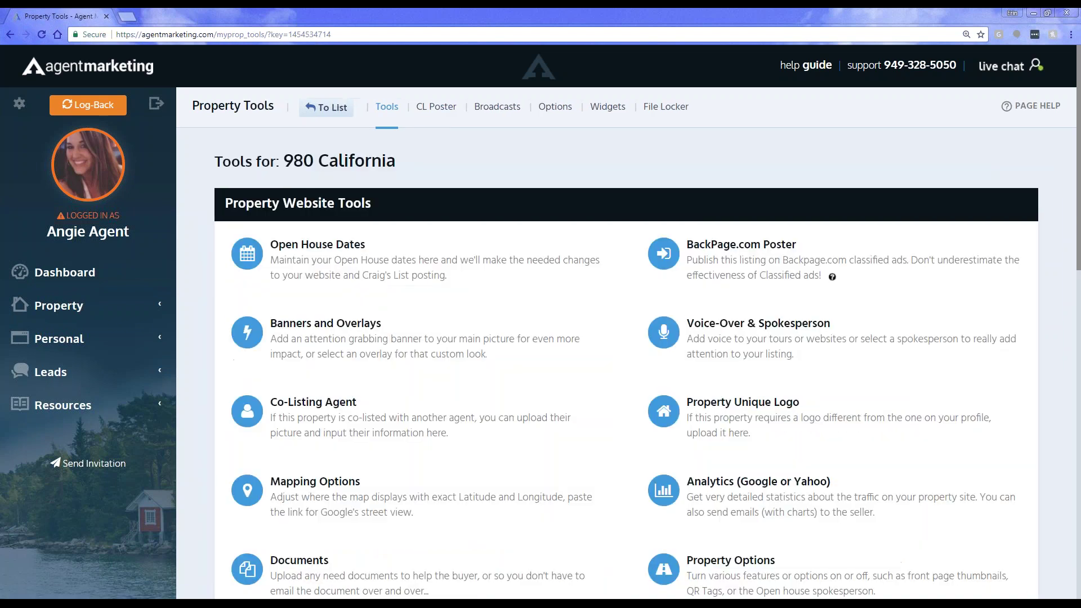
left_click(326, 107)
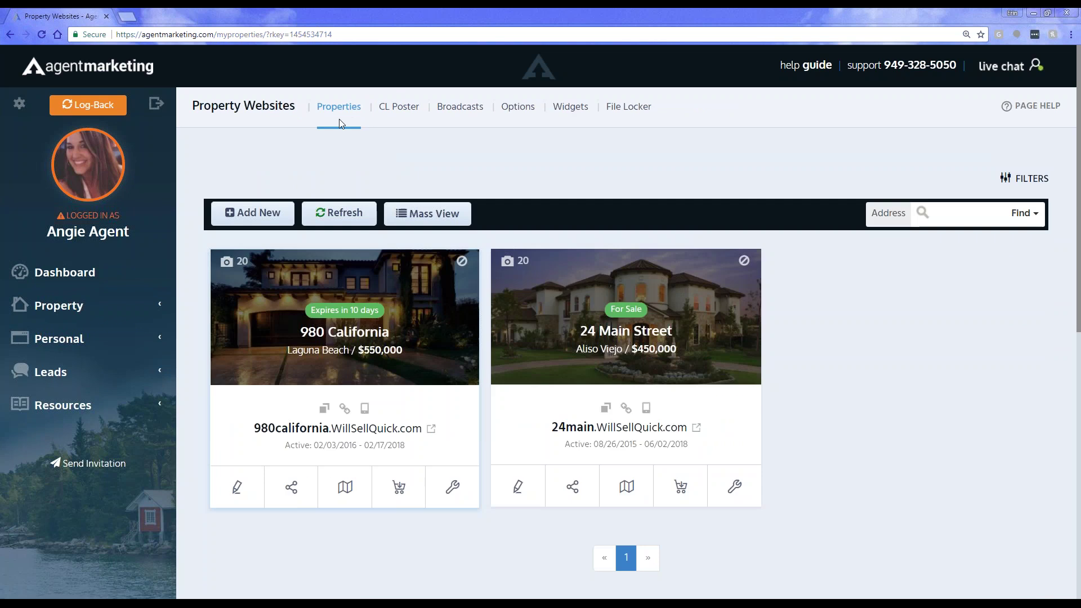
- Open the HTML, Website Links & Sharing page from the Laguna Beach property's tools
left_click(452, 485)
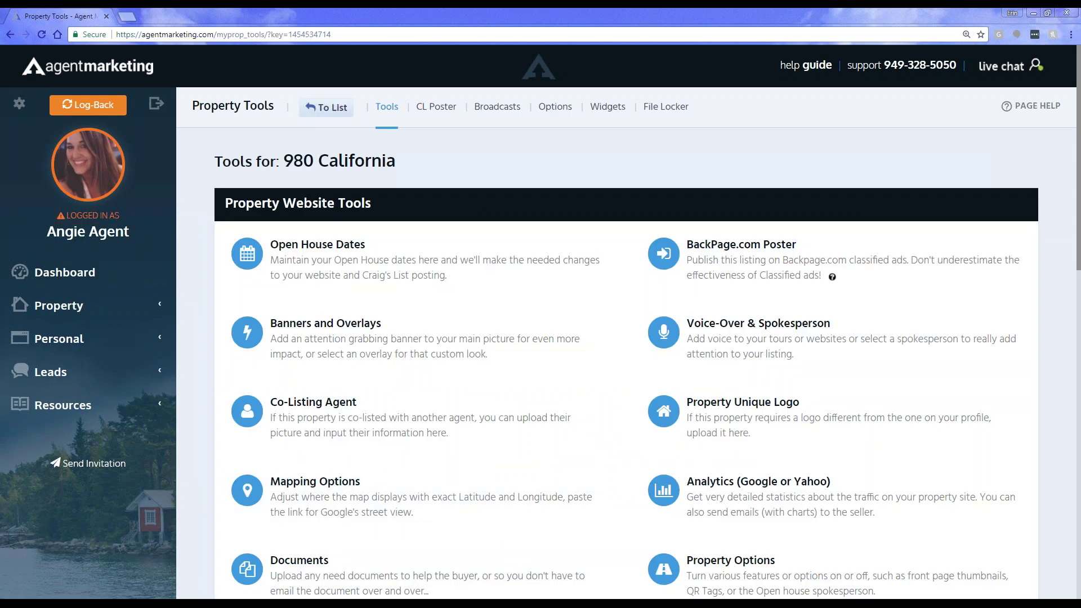
scroll(452, 485, "down", 6)
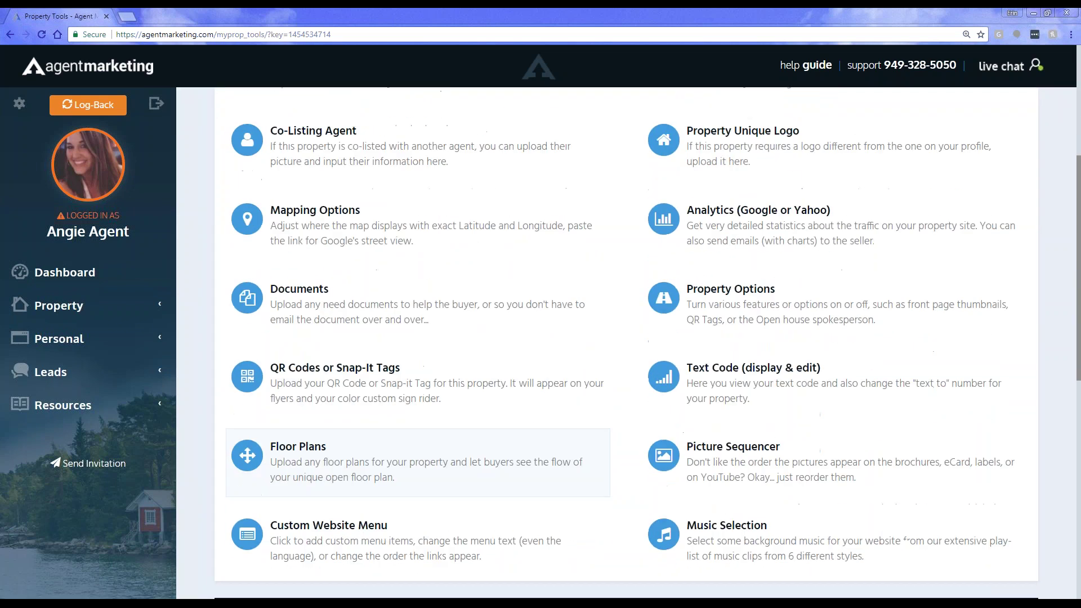
scroll(452, 485, "down", 2)
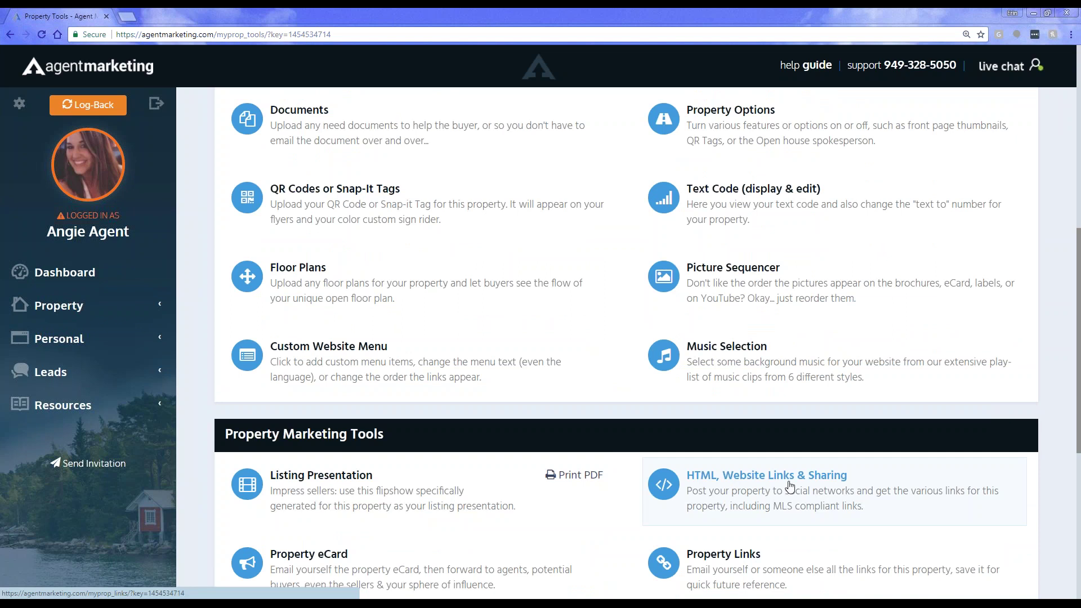
left_click(749, 479)
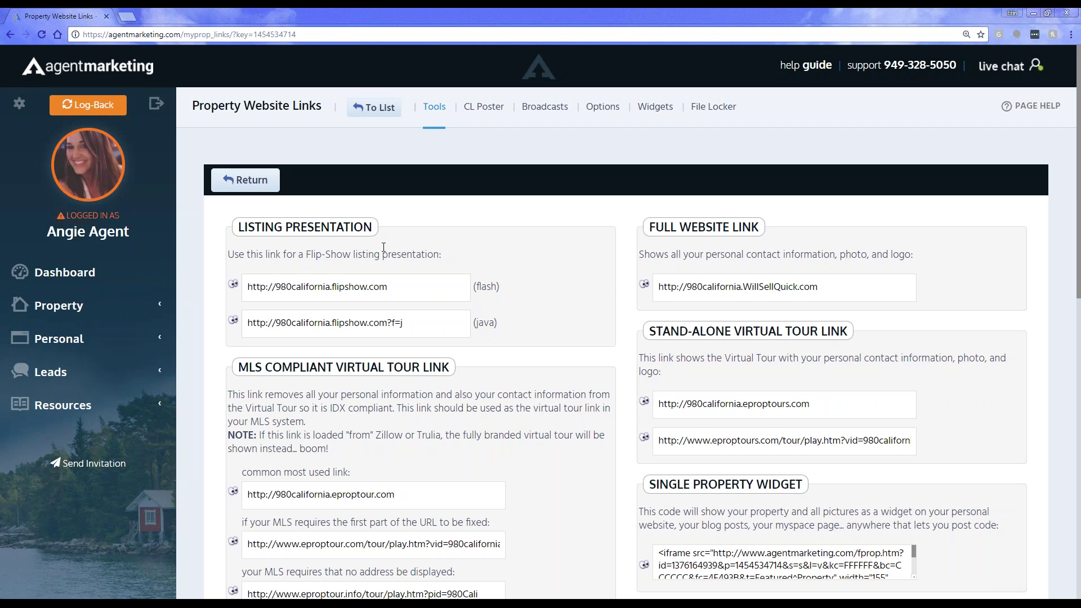
- Preview the flash version of the listing presentation, page through its slides to Aerial Photography and Mapping, and close it
left_click(233, 284)
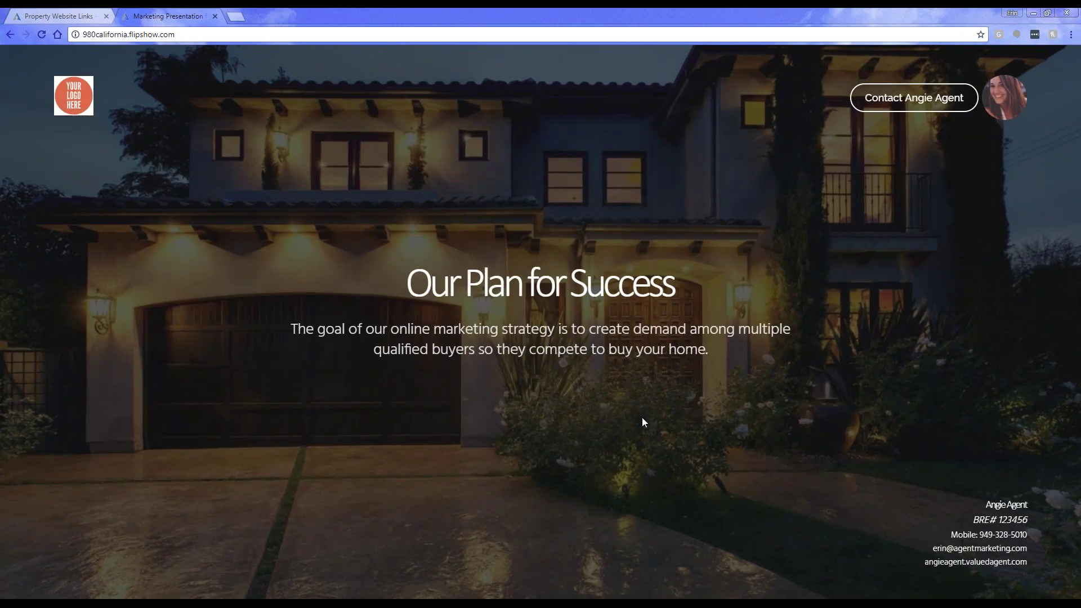
scroll(642, 418, "down", 1)
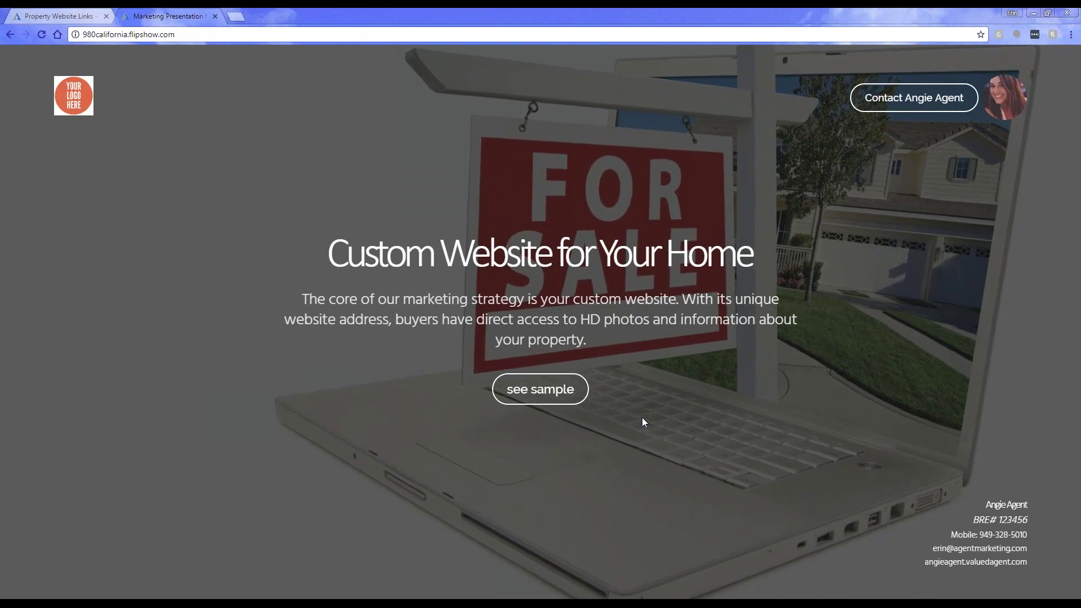
scroll(642, 417, "down", 1)
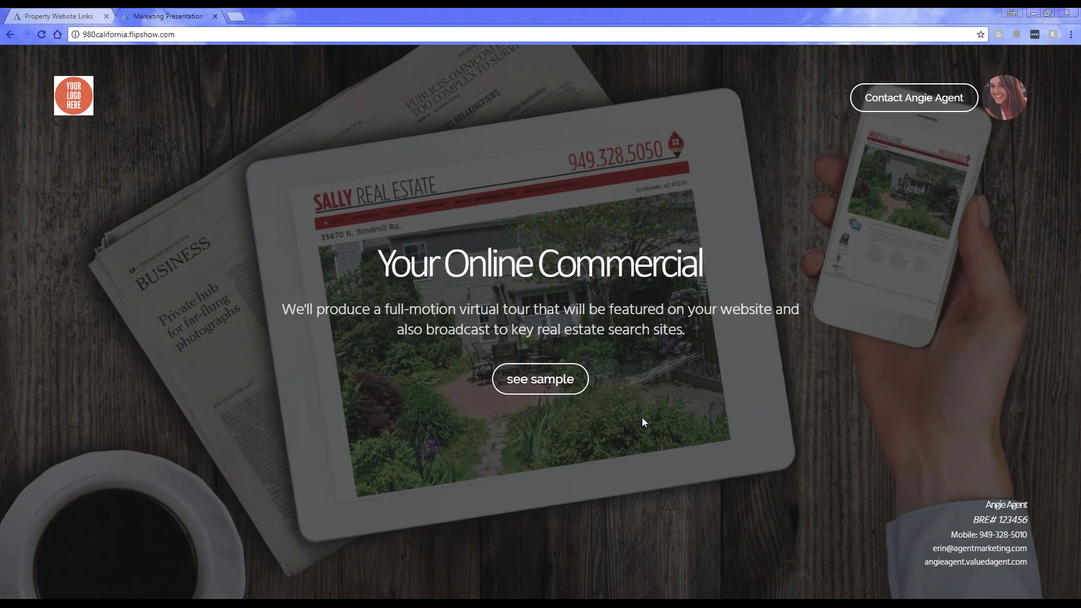
scroll(643, 421, "down", 1)
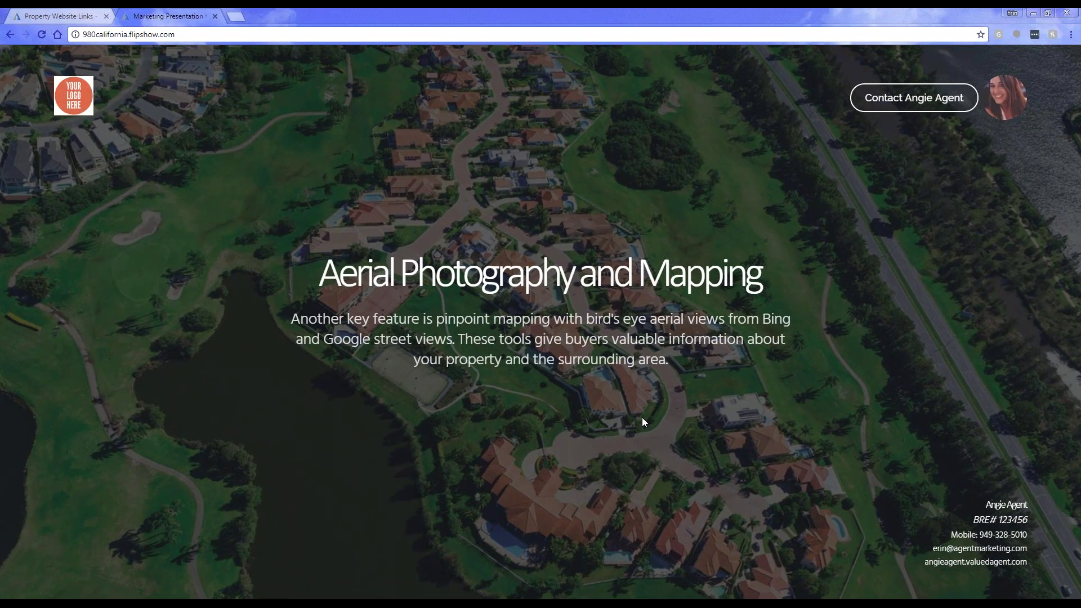
left_click(215, 16)
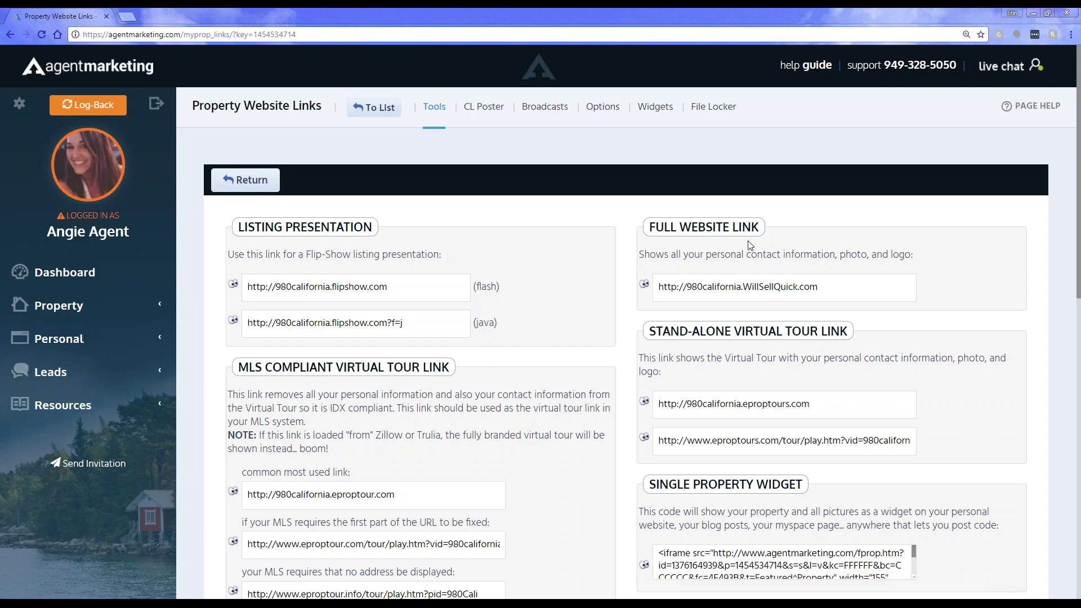
- Preview the property's full website from its Full Website Link and close it
left_click(643, 285)
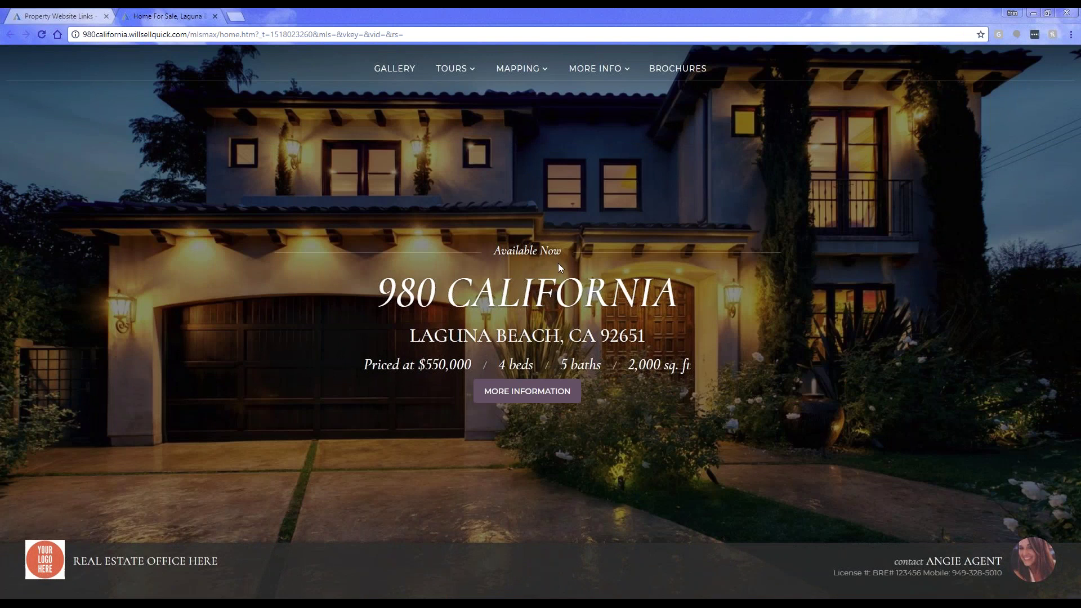
key("ctrl+shift+Tab")
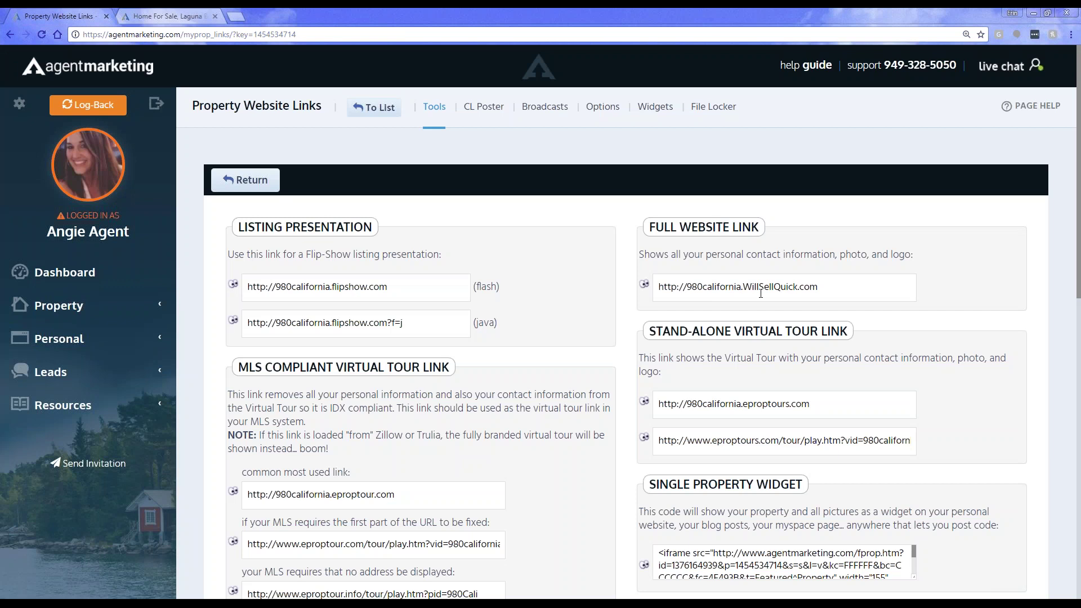
left_click(215, 16)
- Preview the common most used MLS compliant virtual tour with the sound volume lowered, and close it
scroll(317, 242, "down", 3)
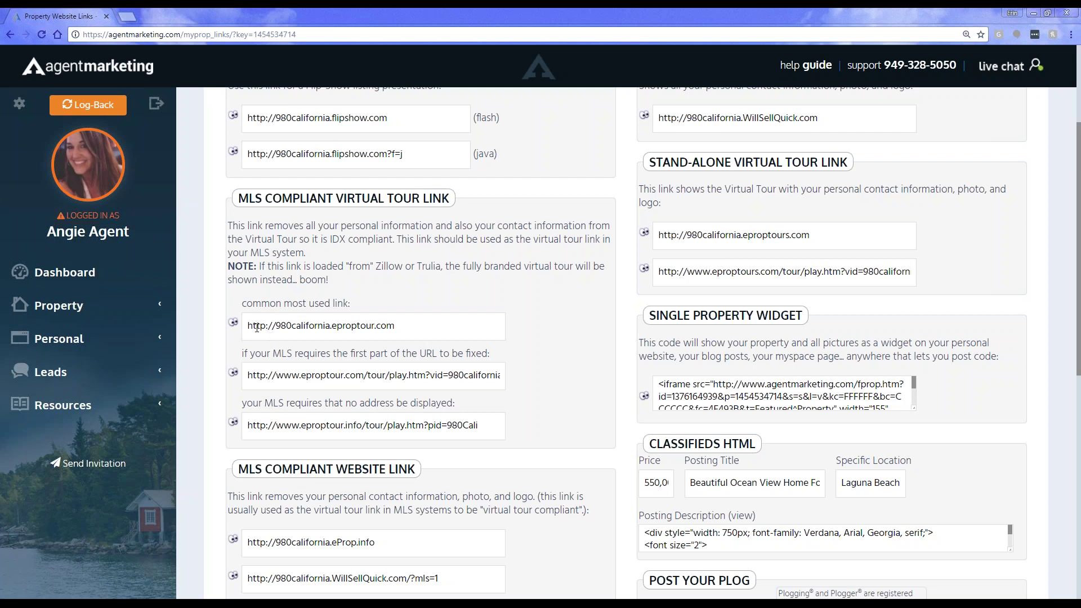
left_click(233, 322)
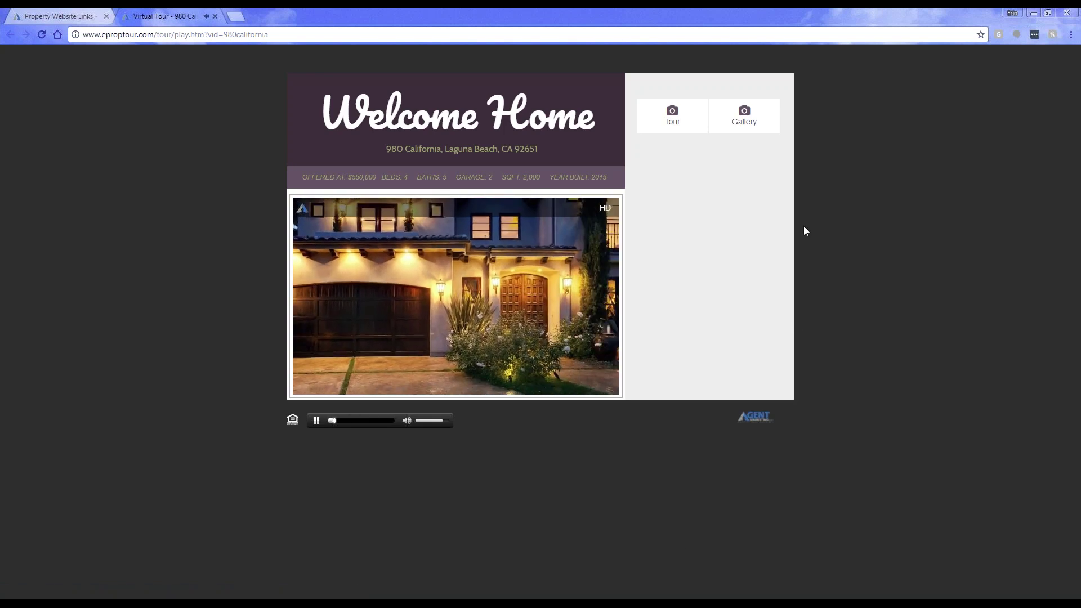
key("XF86AudioLowerVolume")
key("XF86AudioLowerVolume")
key("XF86AudioLowerVolume")
key("XF86AudioLowerVolume")
key("XF86AudioLowerVolume")
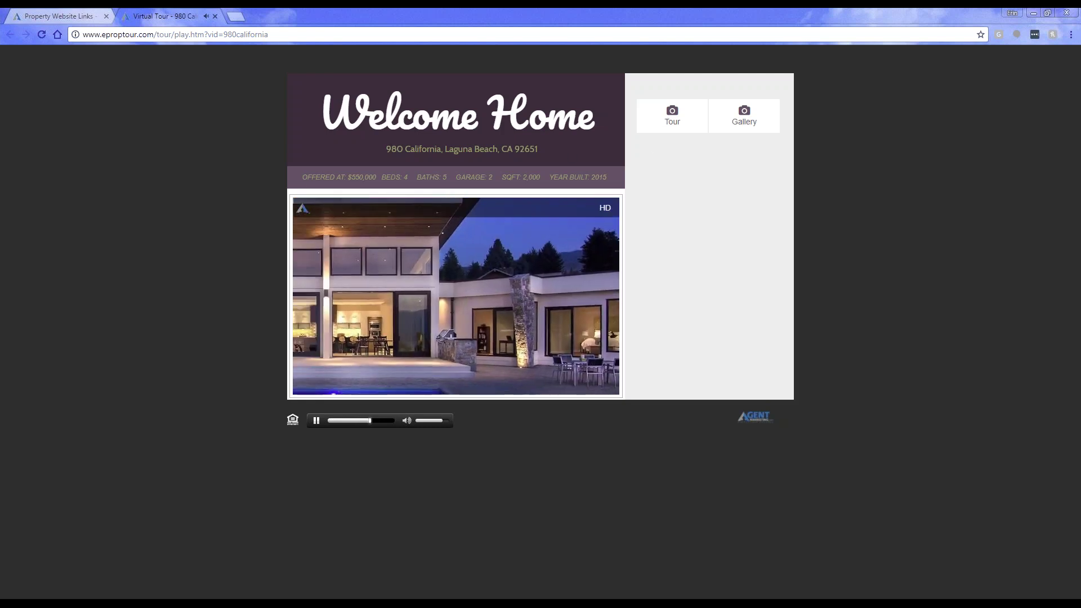
left_click(215, 17)
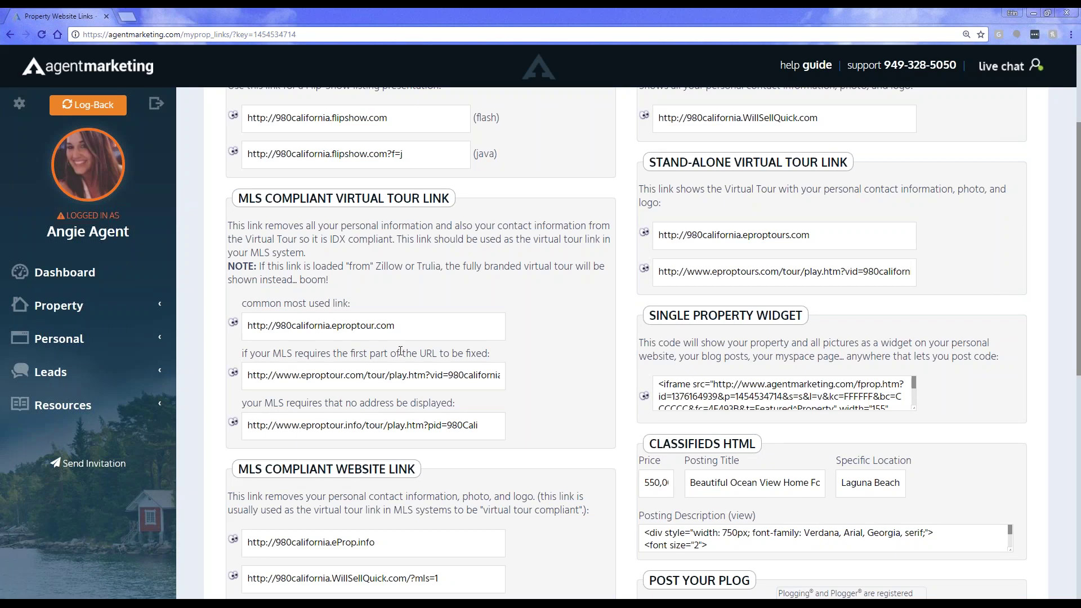
- Highlight the fixed-URL MLS compliant tour link, and preview the first stand-alone virtual tour link before closing it
left_click(280, 374)
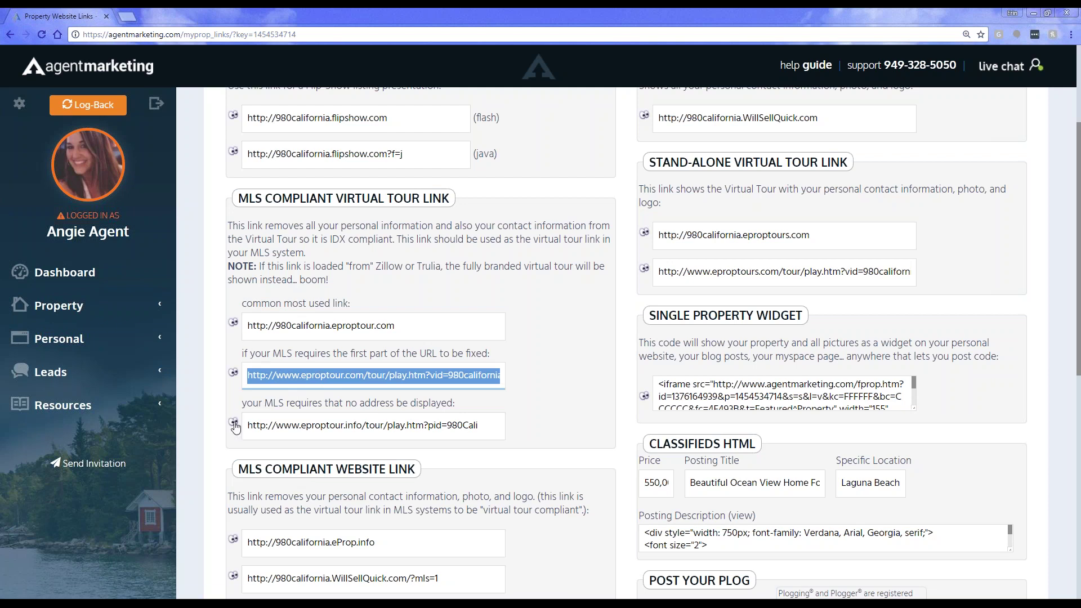
left_click(246, 348)
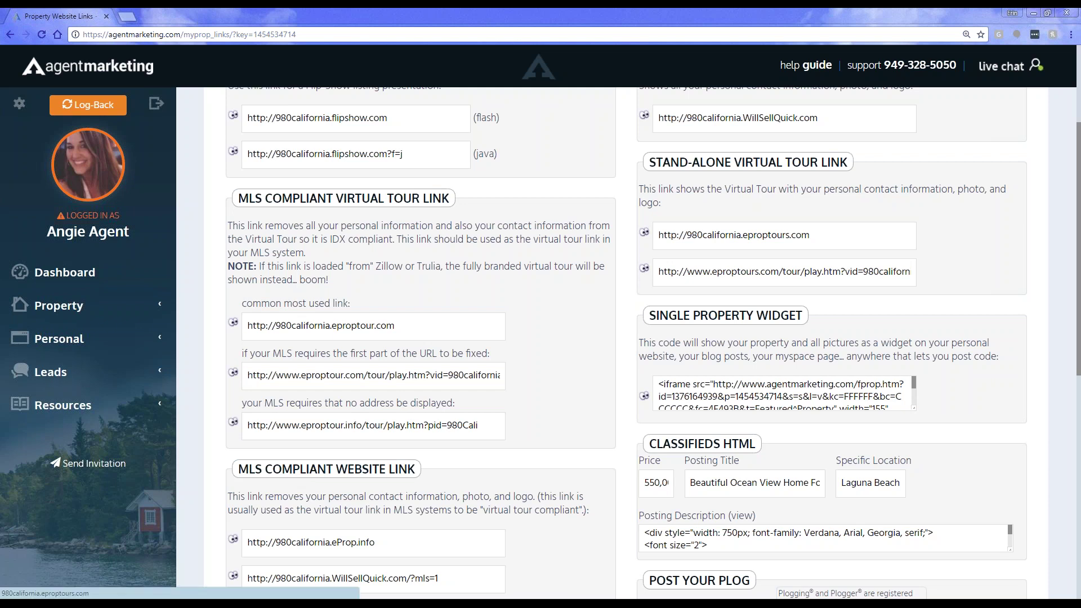
left_click(643, 233)
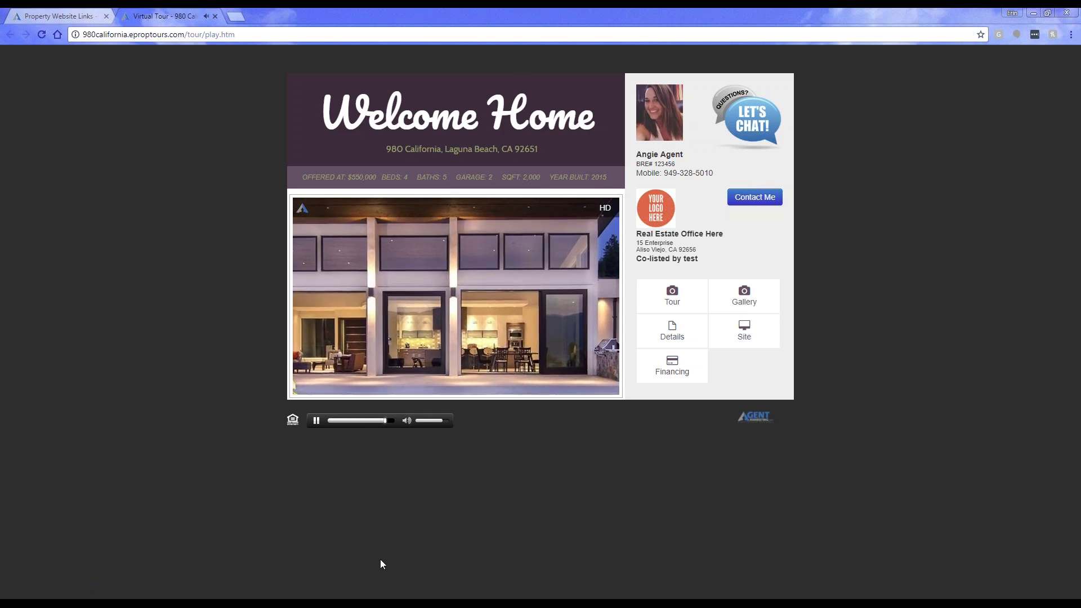
left_click(215, 16)
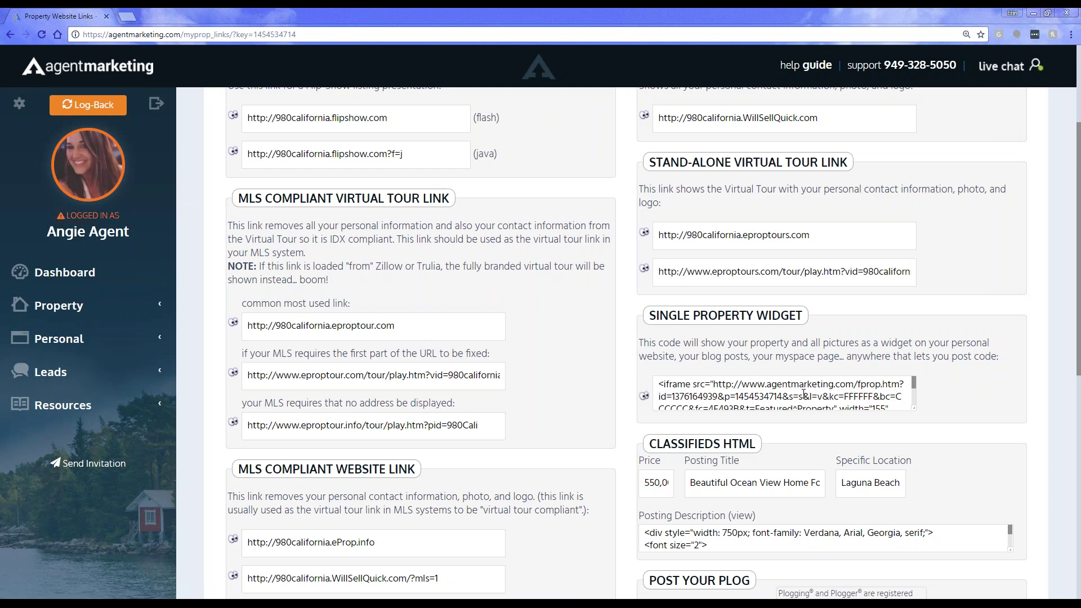
- Select the embed code of the Single Property Widget
left_click(736, 401)
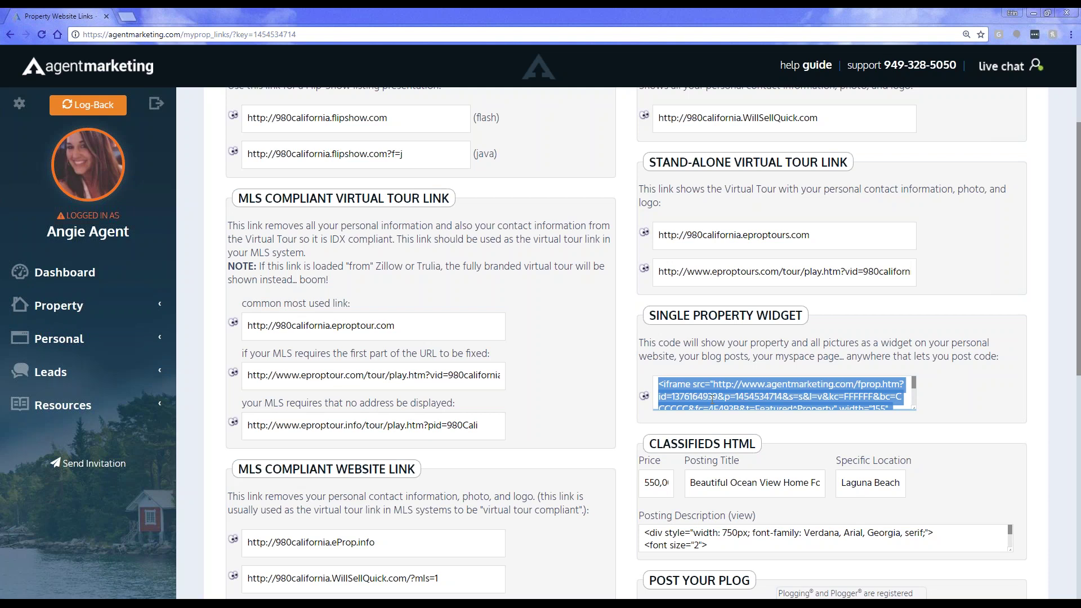
- Preview the Single Property Widget and the first MLS compliant website link, closing each preview
left_click(645, 396)
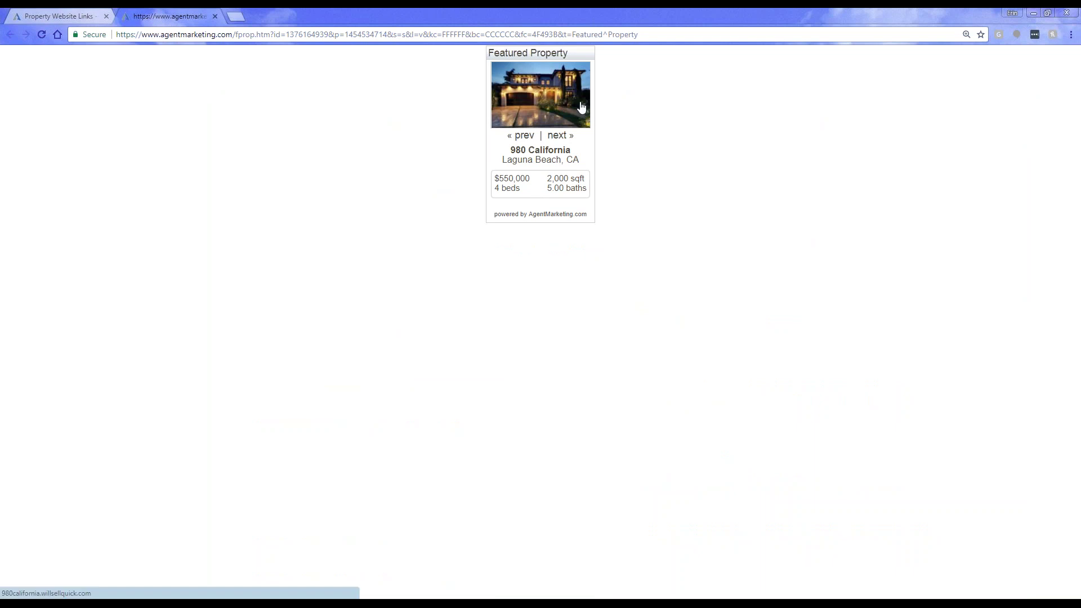
left_click(214, 16)
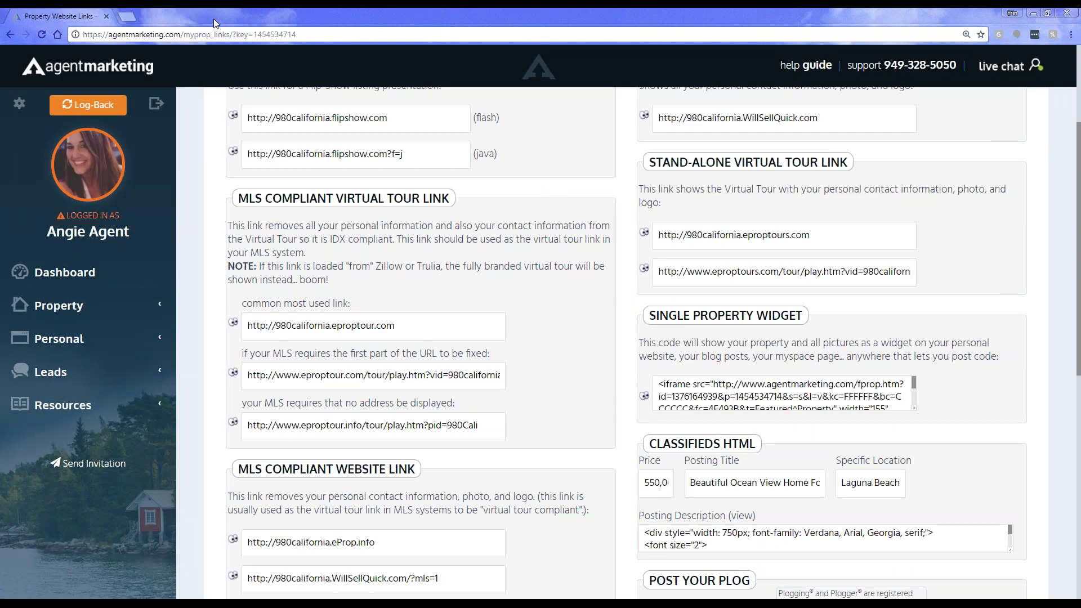
scroll(641, 337, "down", 3)
scroll(641, 343, "down", 1)
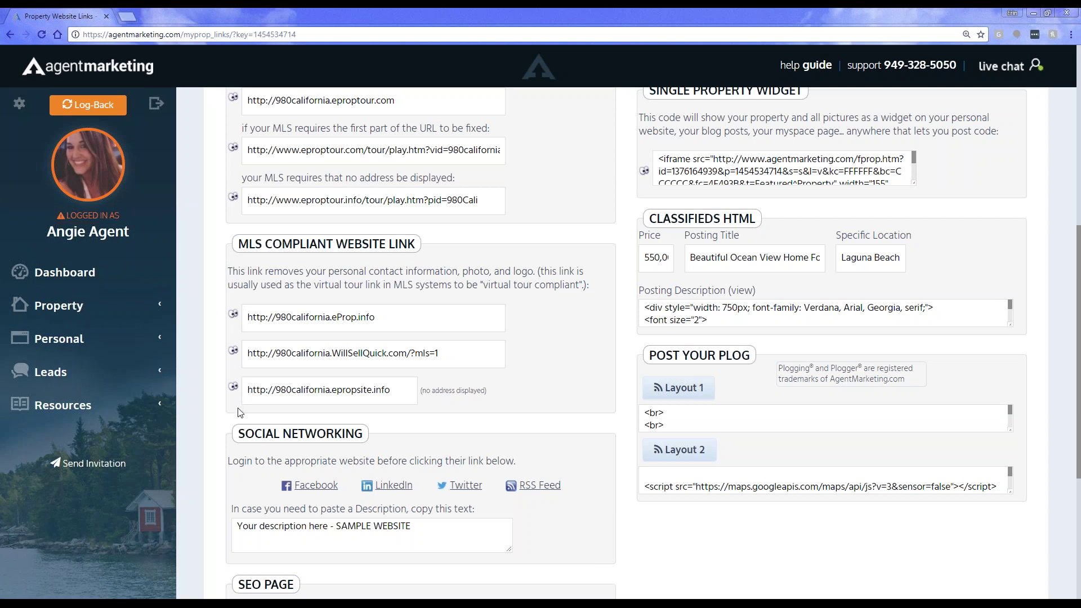
left_click(233, 314)
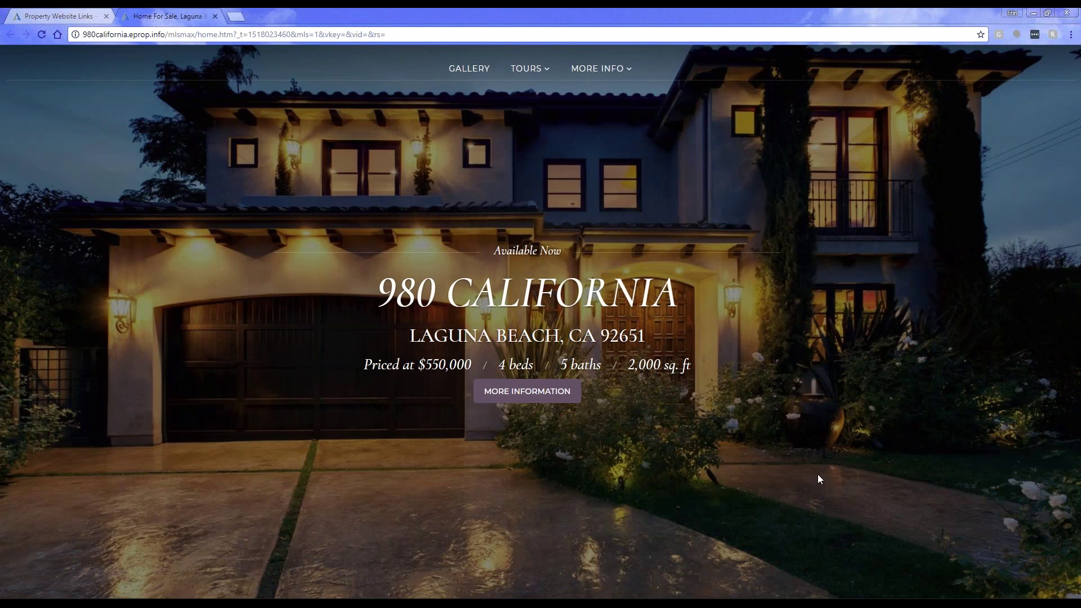
left_click(215, 16)
scroll(308, 285, "up", 2)
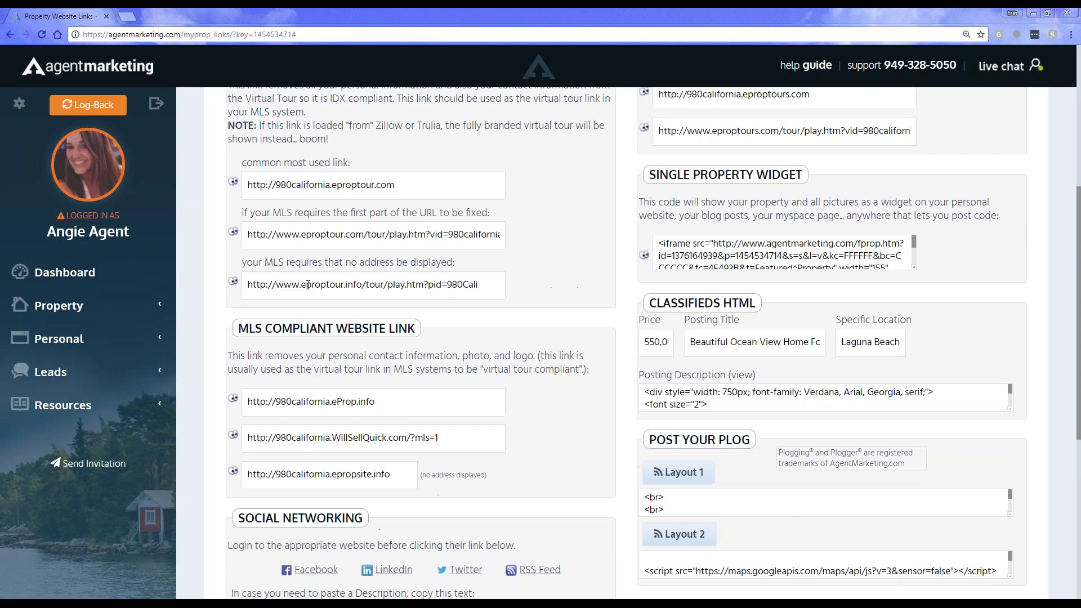
- Open the Facebook share page for the property, view its share destination options, and close it without posting
scroll(308, 315, "down", 2)
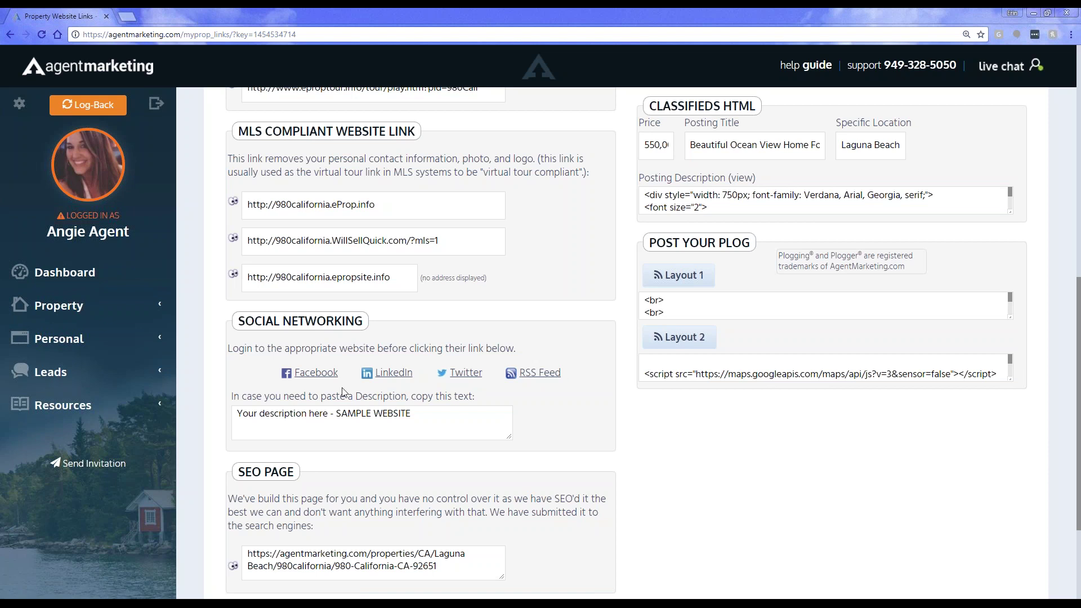
left_click(307, 381)
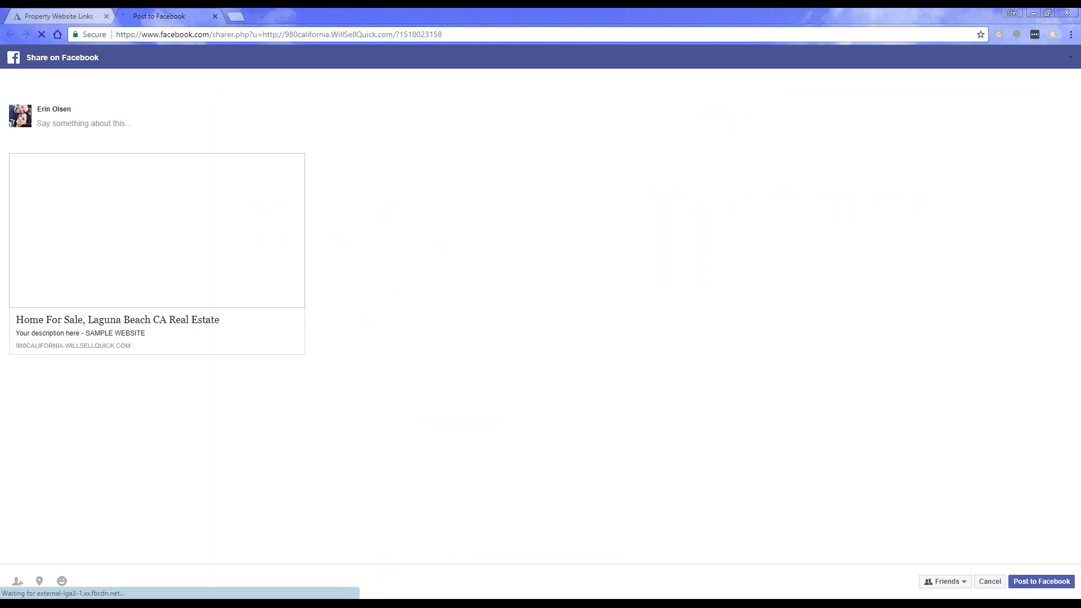
left_click(101, 119)
left_click(90, 82)
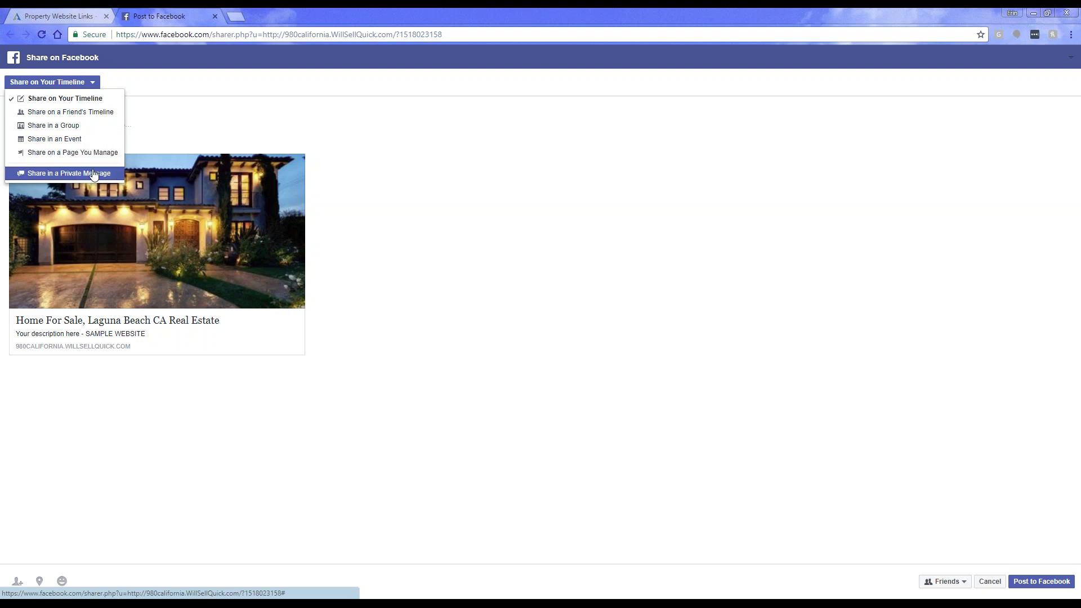
left_click(259, 109)
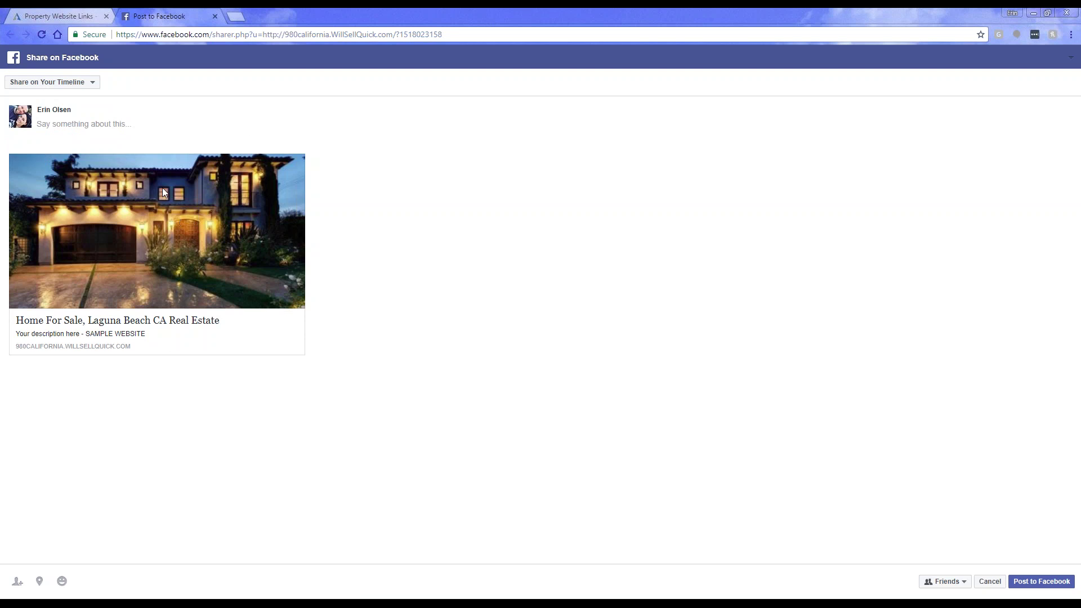
left_click(216, 17)
left_click(578, 92)
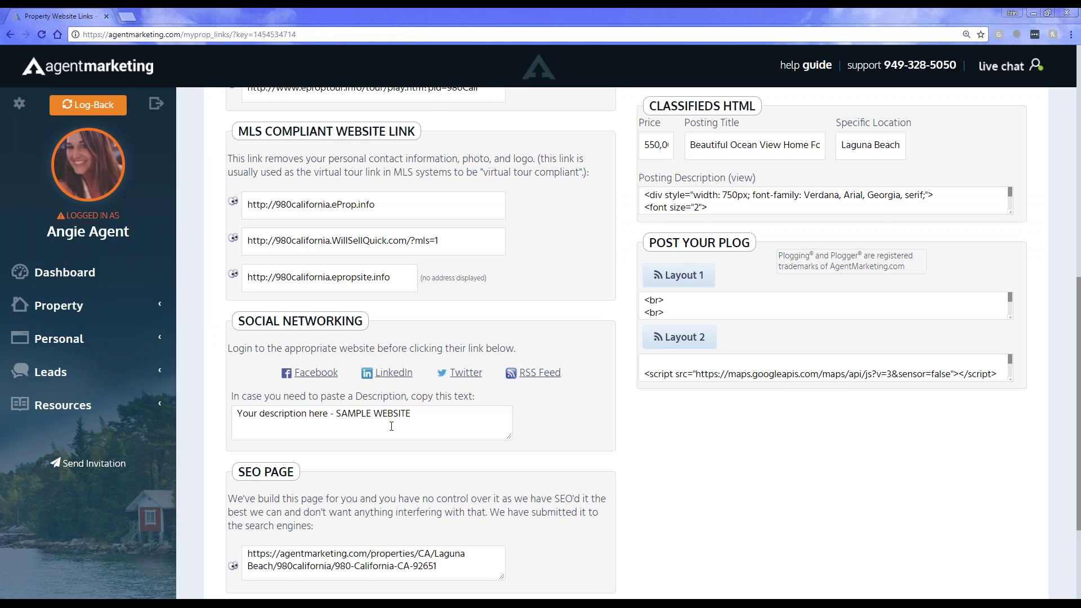
- Preview the property's SEO page, examine its features, description, map and contact form, and close it
scroll(391, 426, "down", 2)
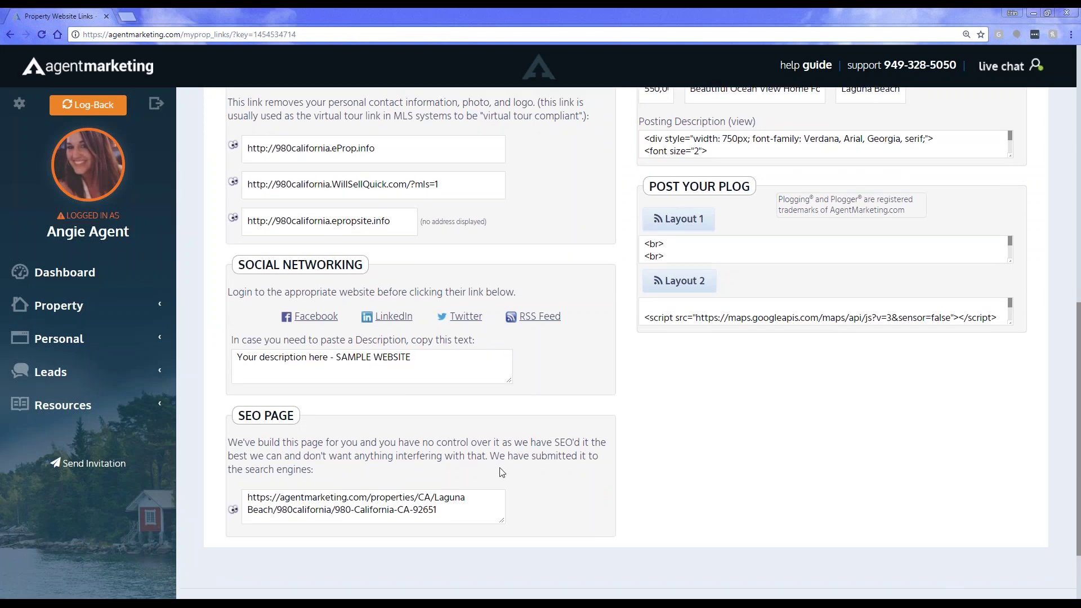
left_click(235, 512)
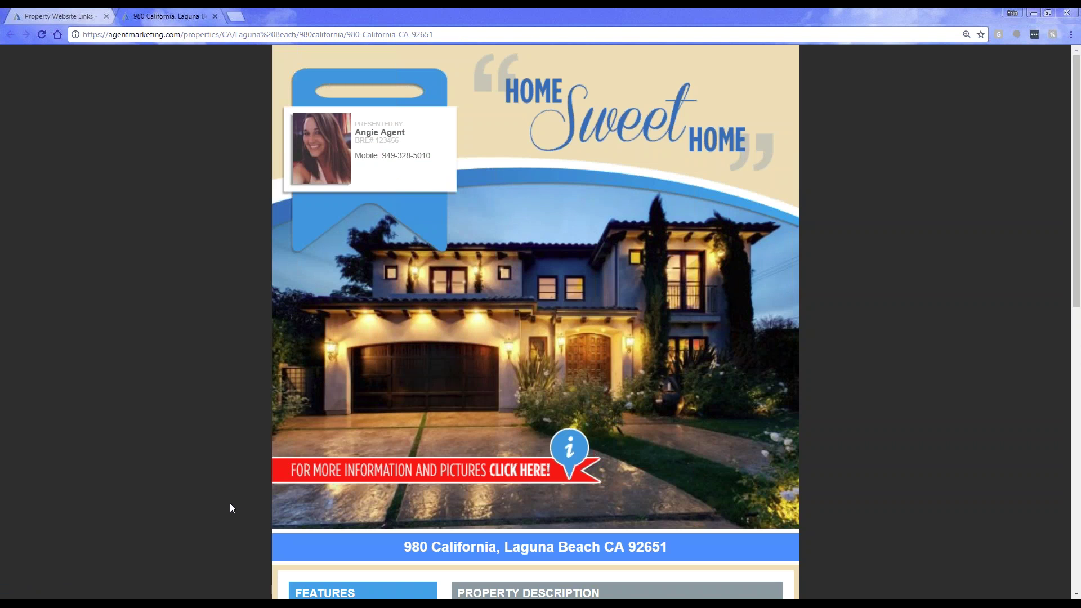
scroll(230, 504, "down", 3)
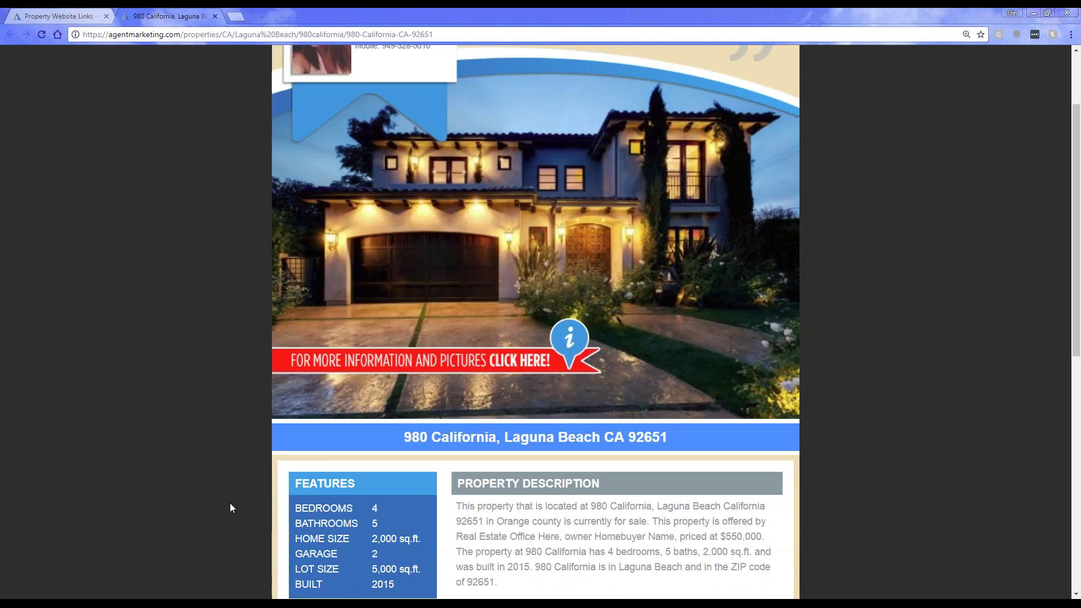
scroll(230, 508, "down", 1)
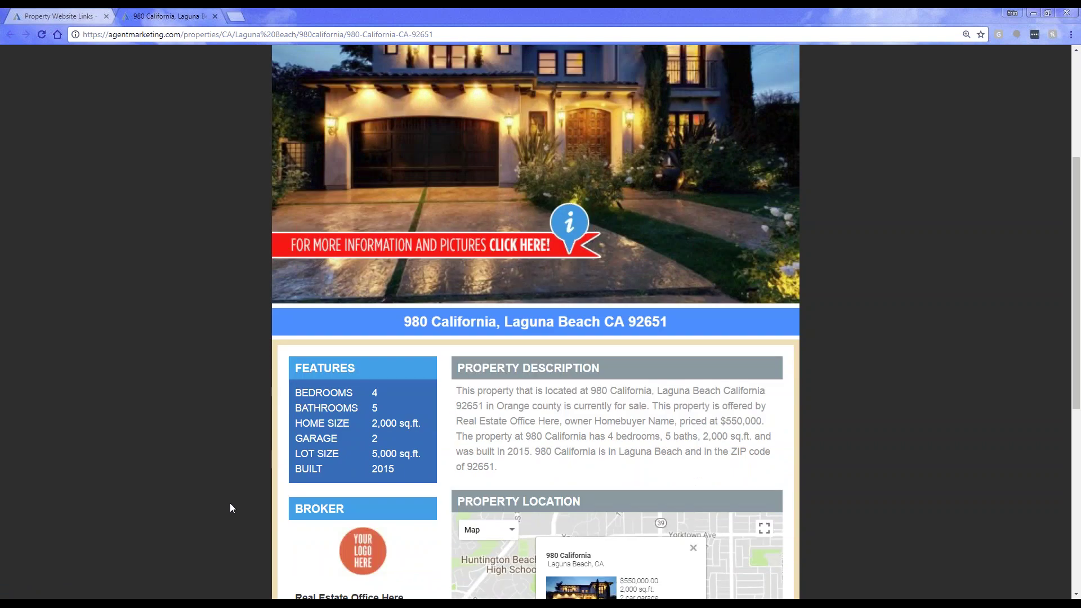
scroll(230, 507, "down", 1)
scroll(230, 507, "down", 5)
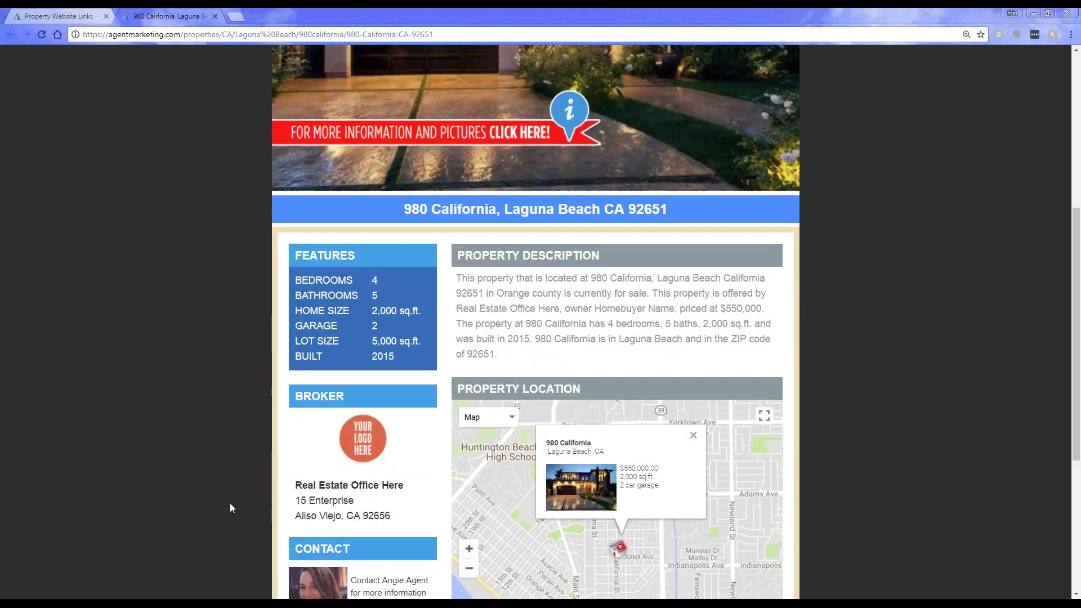
scroll(230, 508, "down", 1)
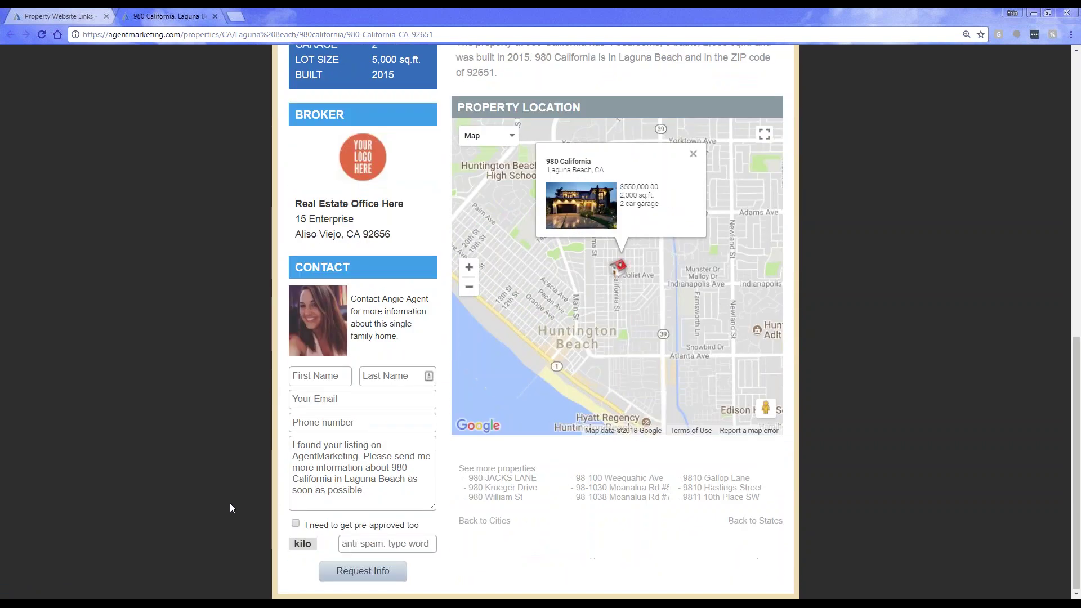
scroll(230, 504, "up", 3)
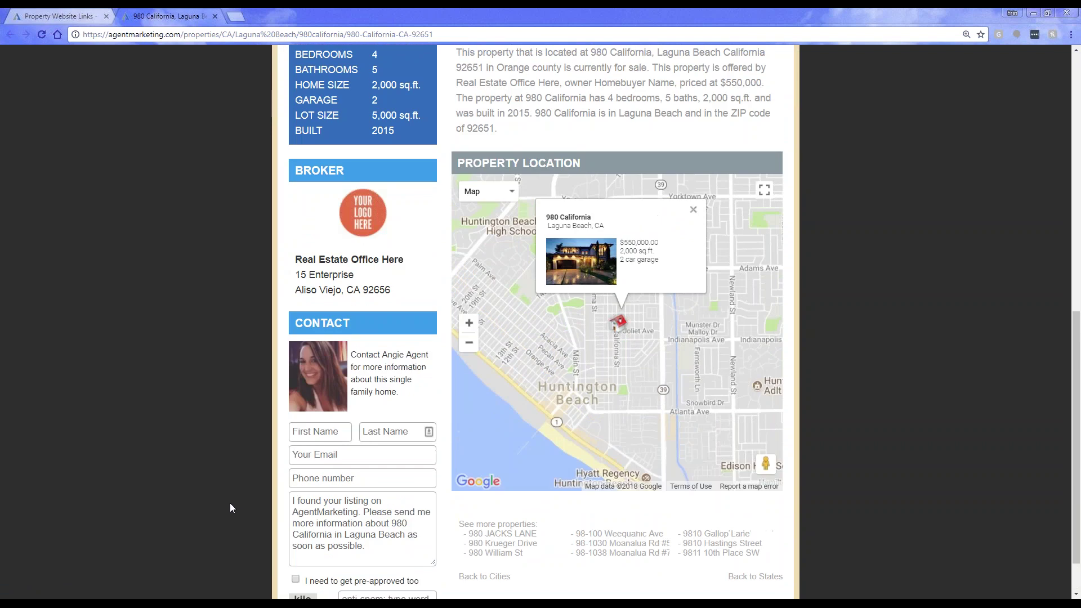
scroll(230, 508, "up", 8)
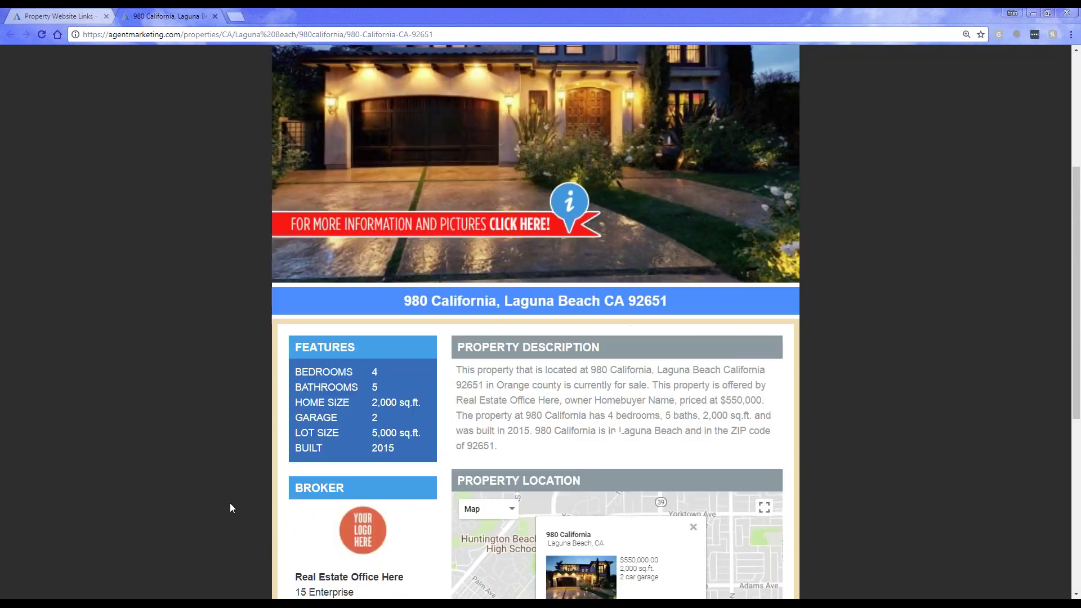
scroll(231, 507, "down", 1)
scroll(230, 508, "up", 1)
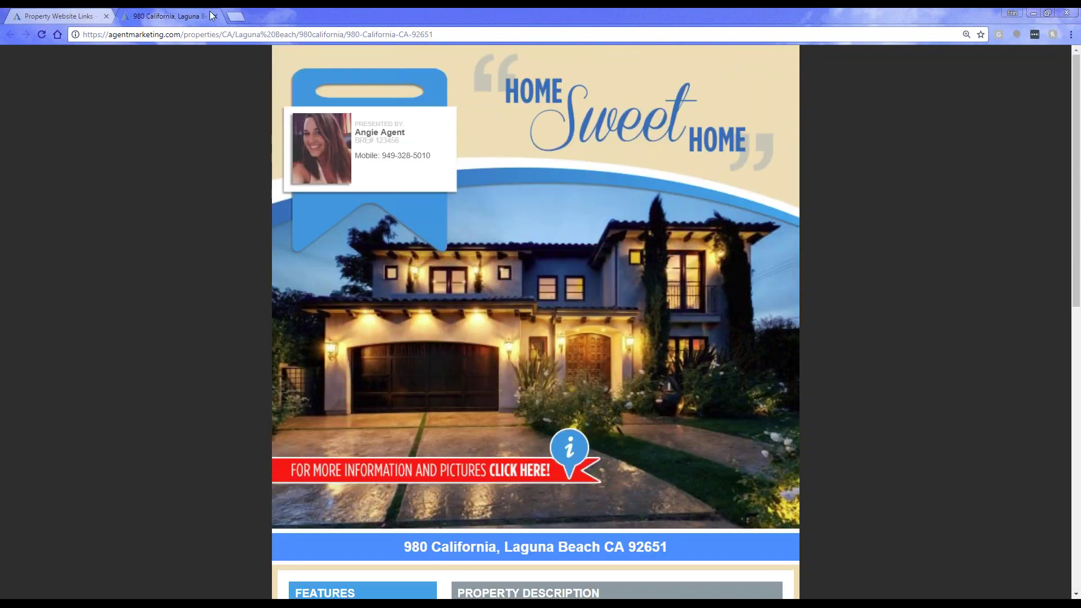
left_click(215, 17)
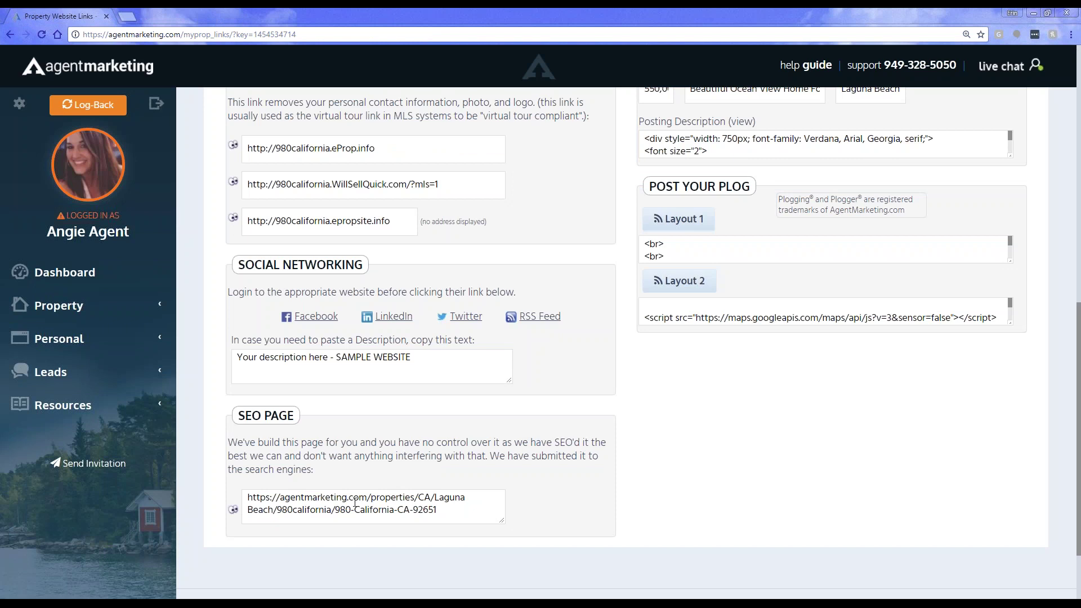
- Open the Layout 2 plog as a new blog post, review its entry and post options, and cancel it
scroll(737, 487, "up", 2)
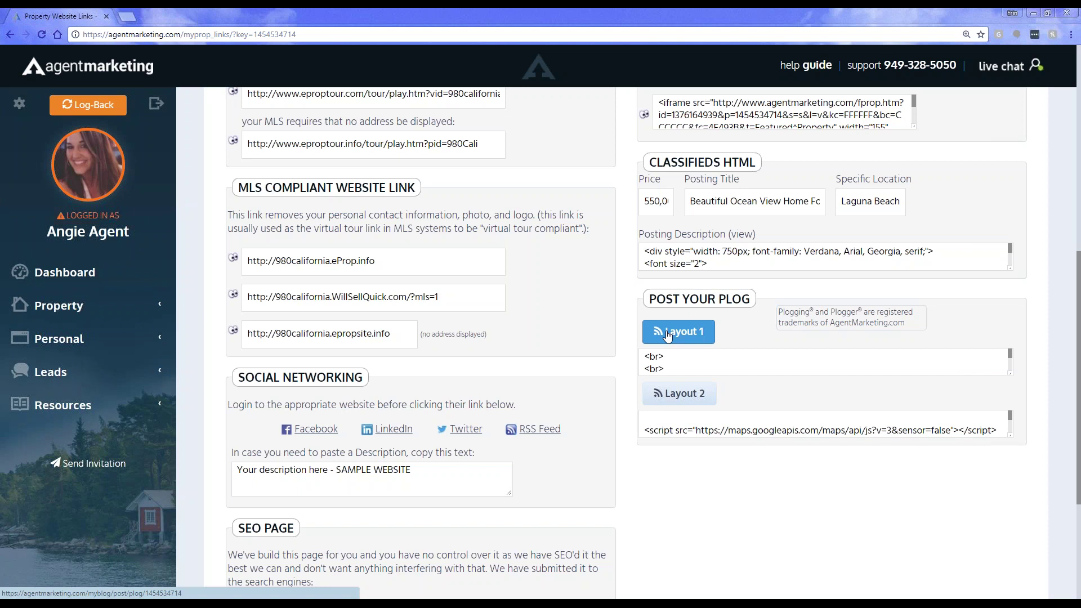
left_click(669, 394)
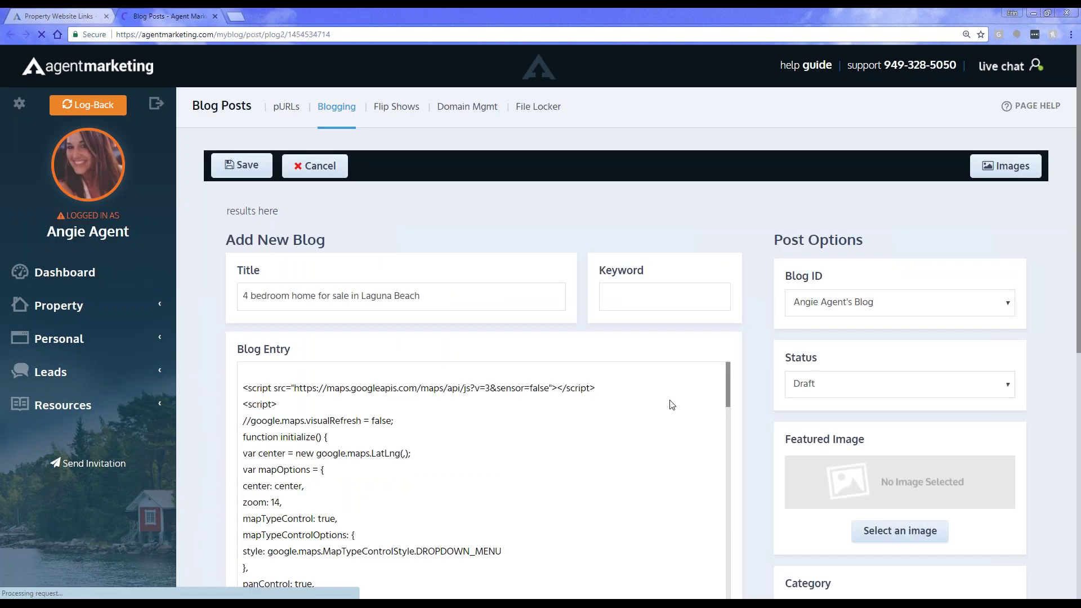
scroll(782, 310, "down", 2)
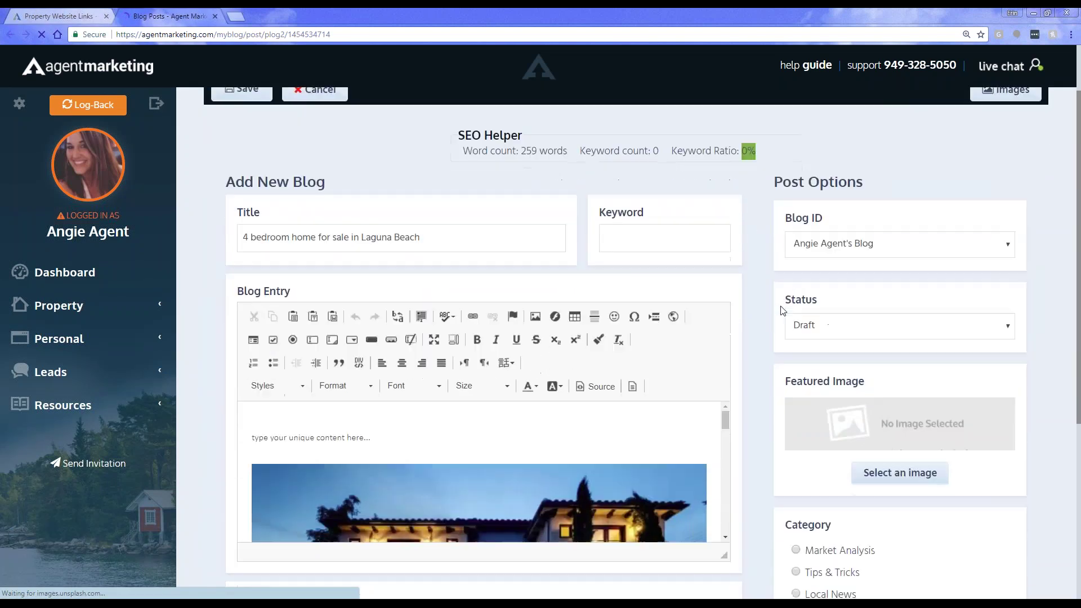
scroll(782, 311, "down", 2)
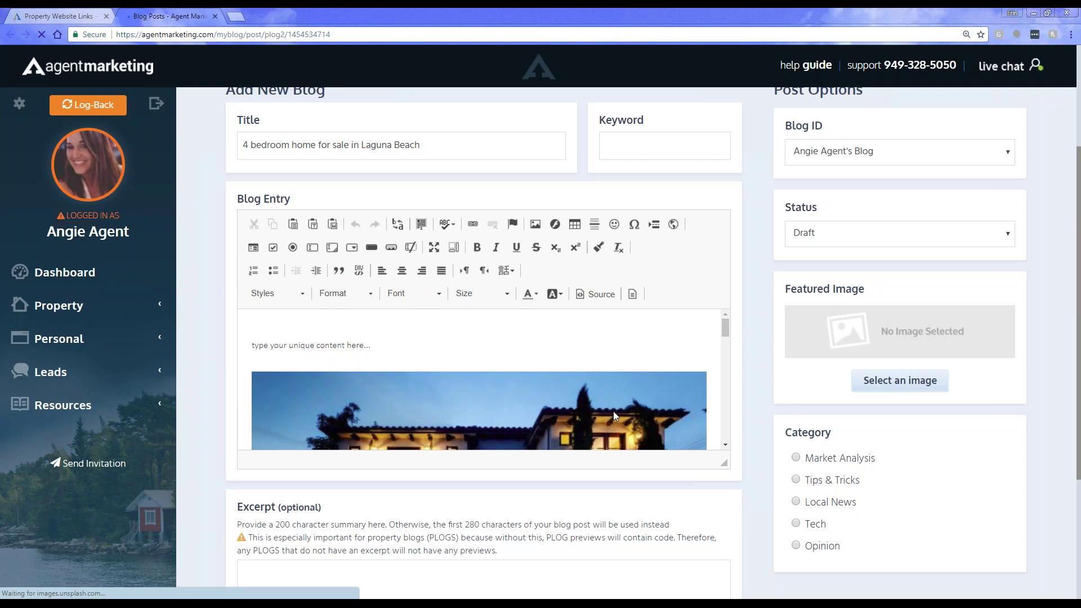
scroll(613, 411, "down", 5)
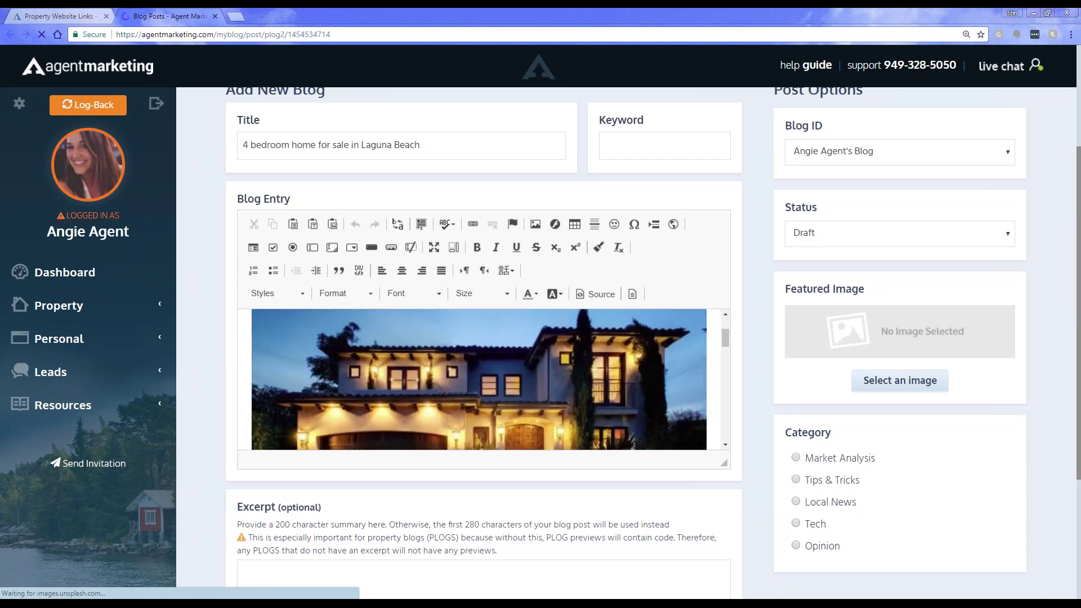
scroll(479, 380, "down", 4)
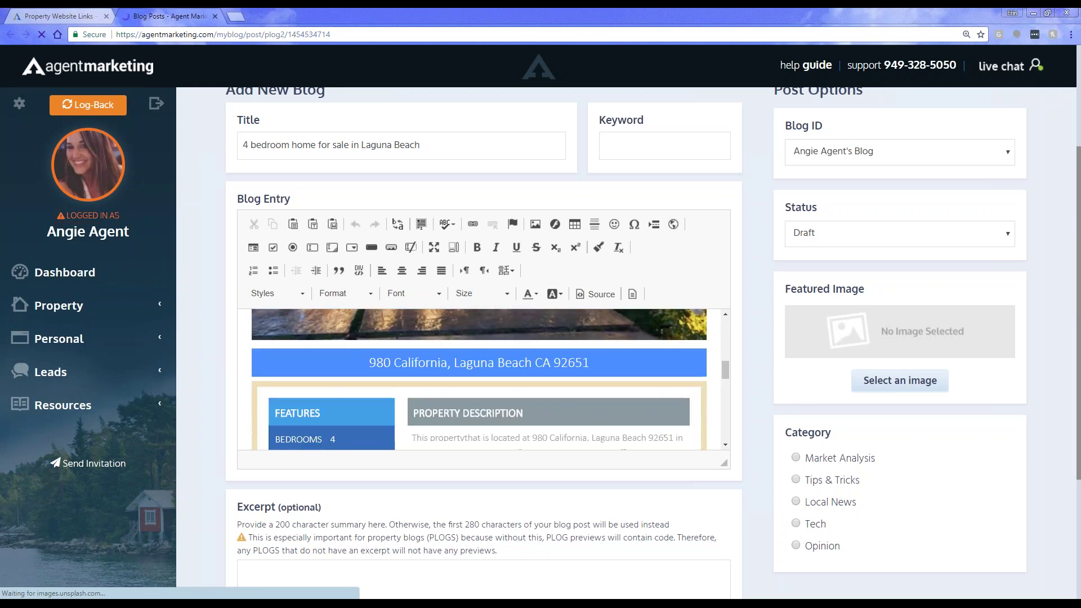
scroll(480, 380, "down", 1)
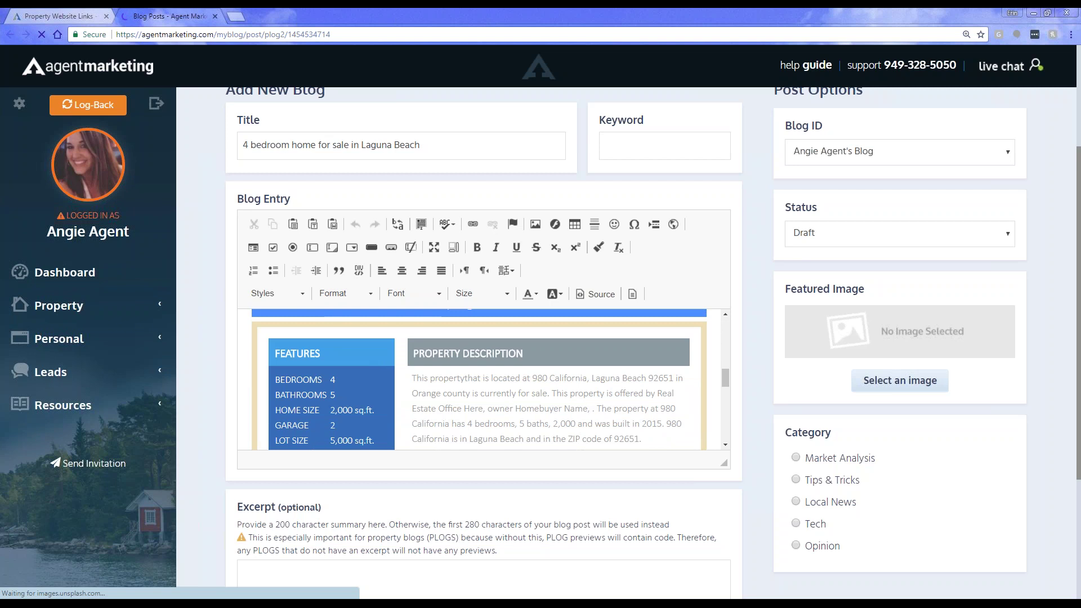
scroll(480, 380, "down", 2)
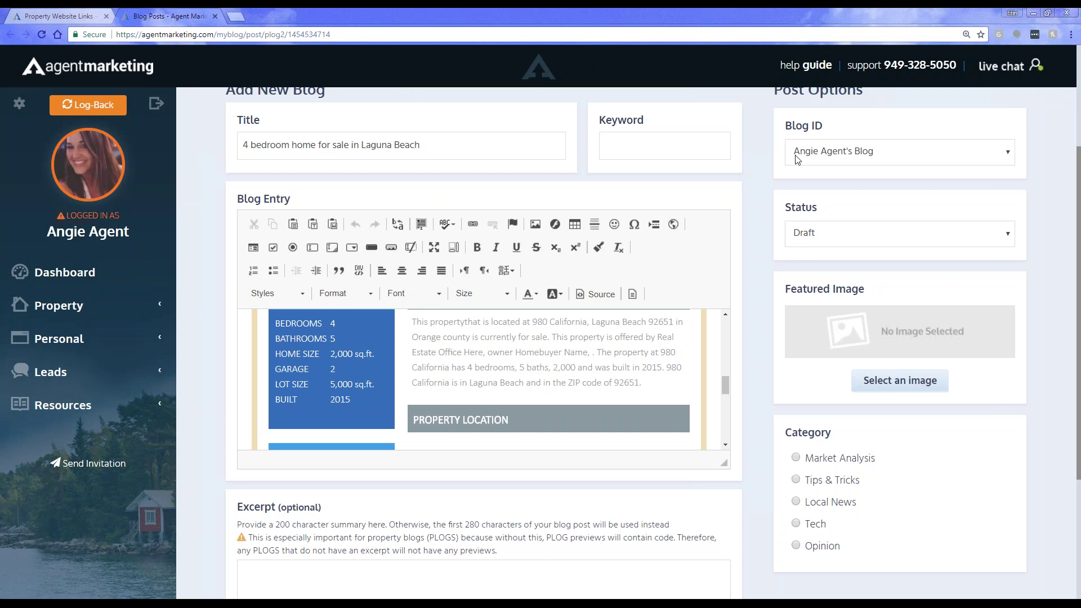
scroll(506, 471, "up", 3)
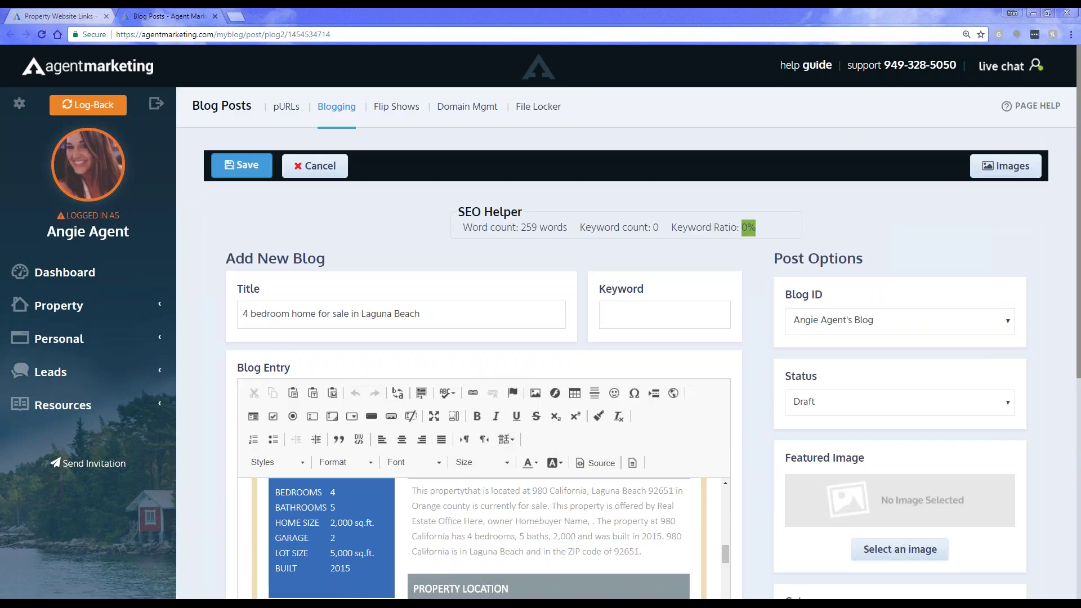
left_click(332, 168)
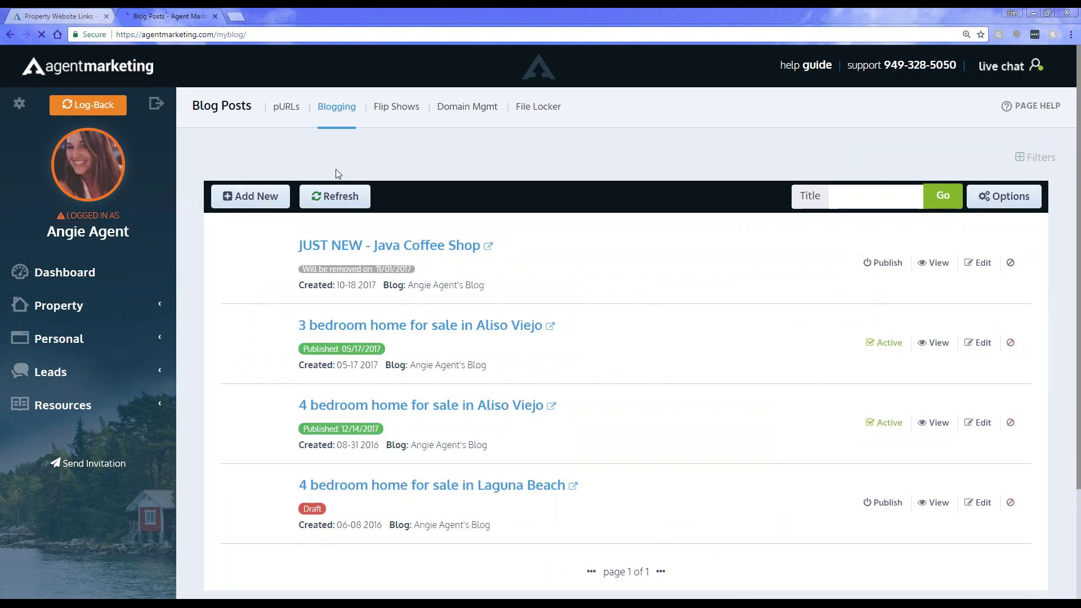
- Reopen the Laguna Beach property's important links from the Properties list, view the plog section, and expand the Personal pages
left_click(35, 306)
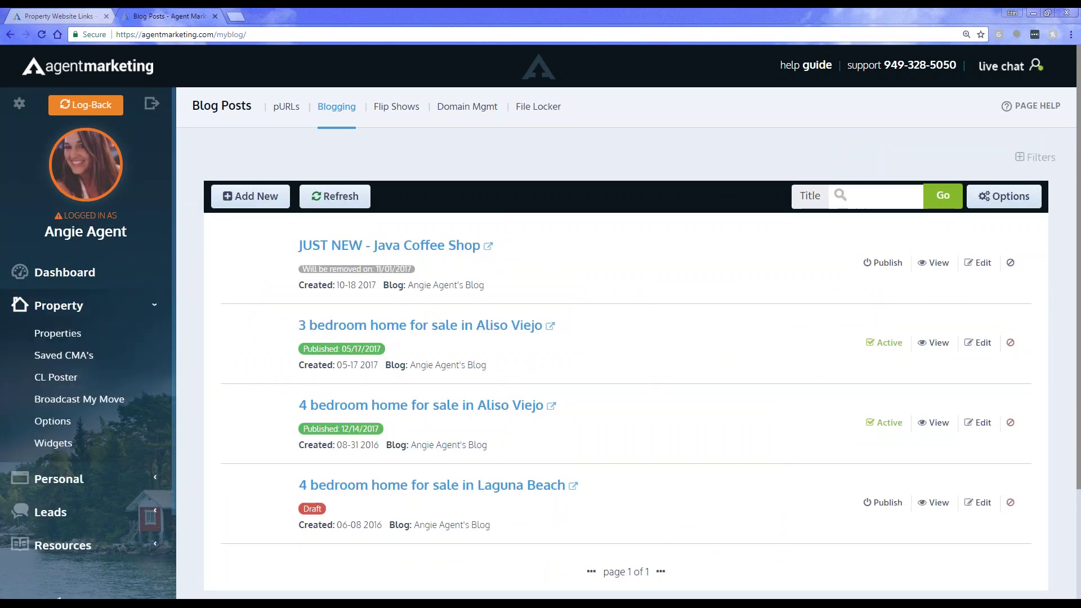
left_click(50, 335)
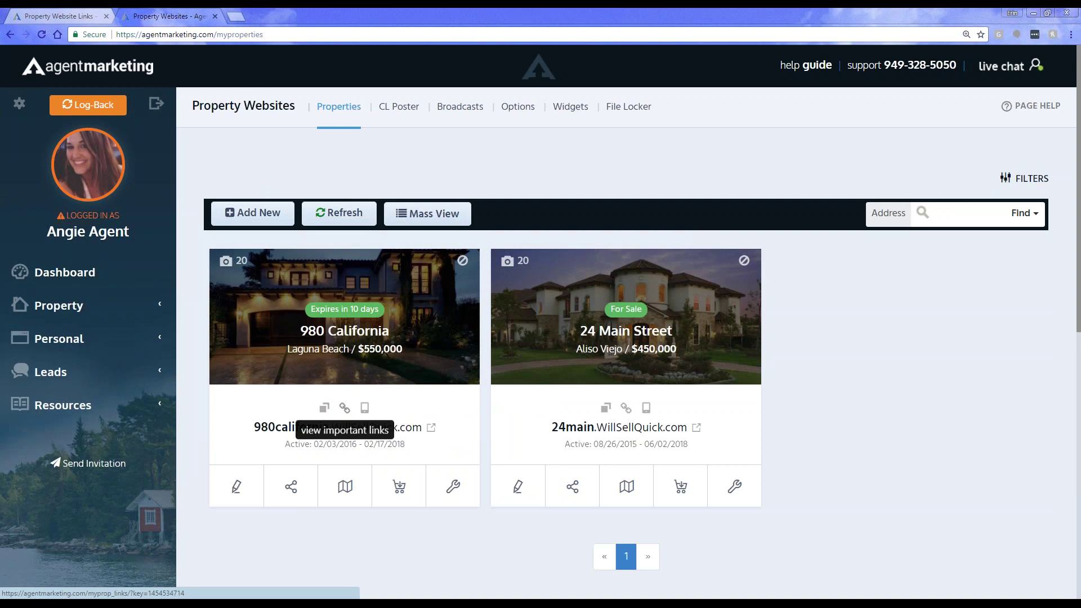
left_click(345, 407)
scroll(344, 407, "down", 7)
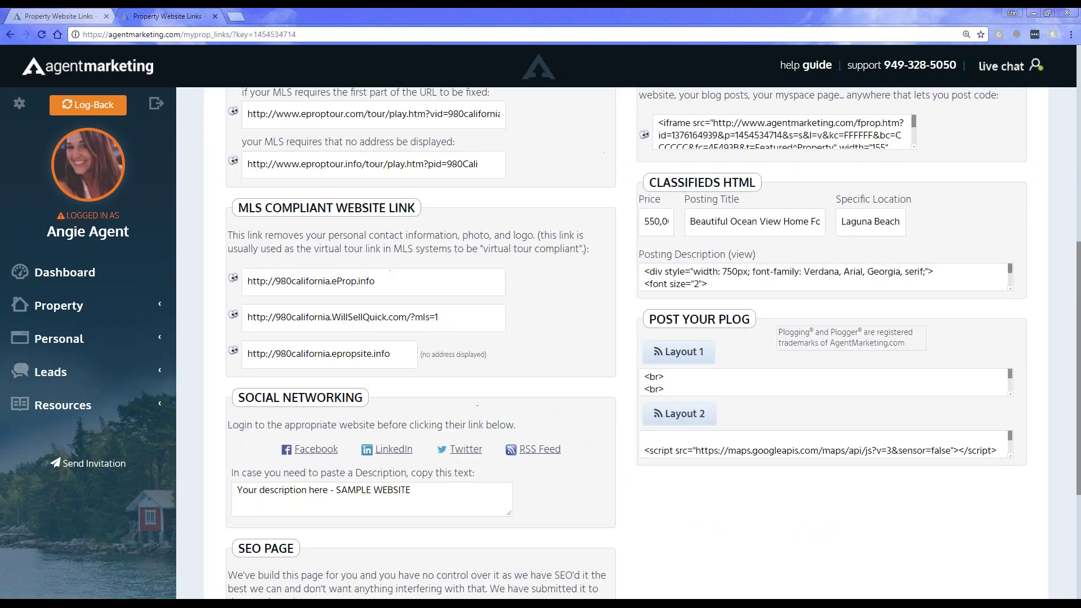
scroll(819, 348, "down", 3)
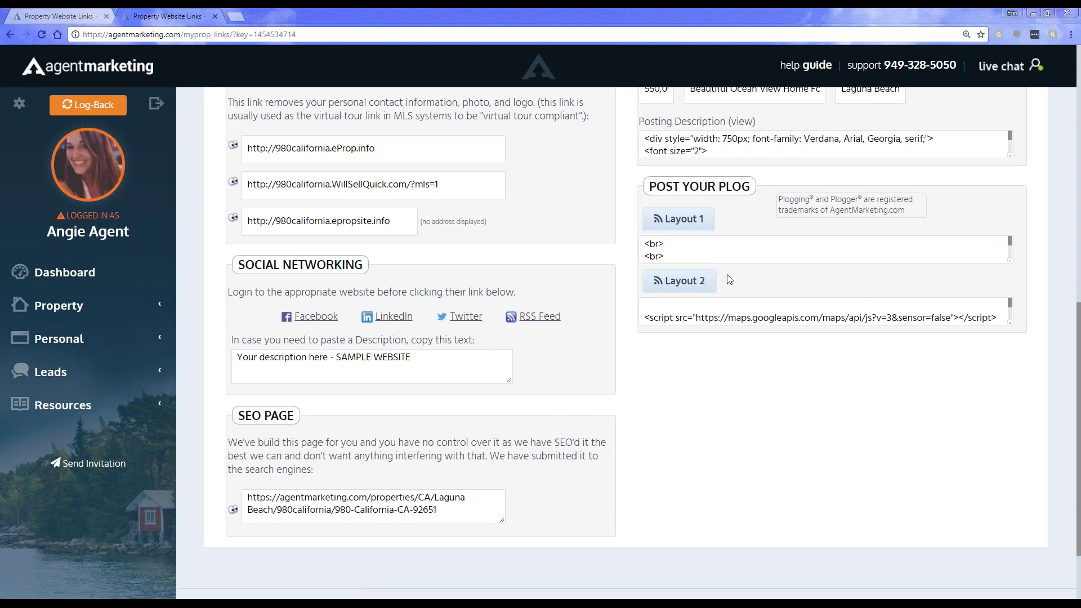
left_click(54, 339)
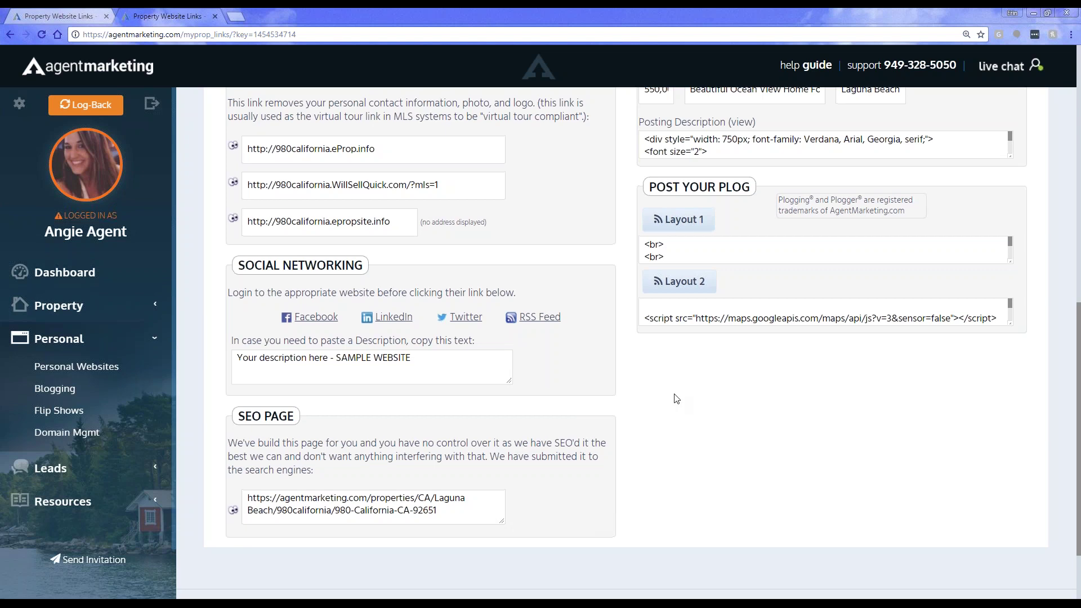
- Review the property's presentation, virtual tour, website, widget and classifieds links, and select the font size line in the classifieds posting description
scroll(625, 337, "up", 5)
scroll(659, 445, "up", 4)
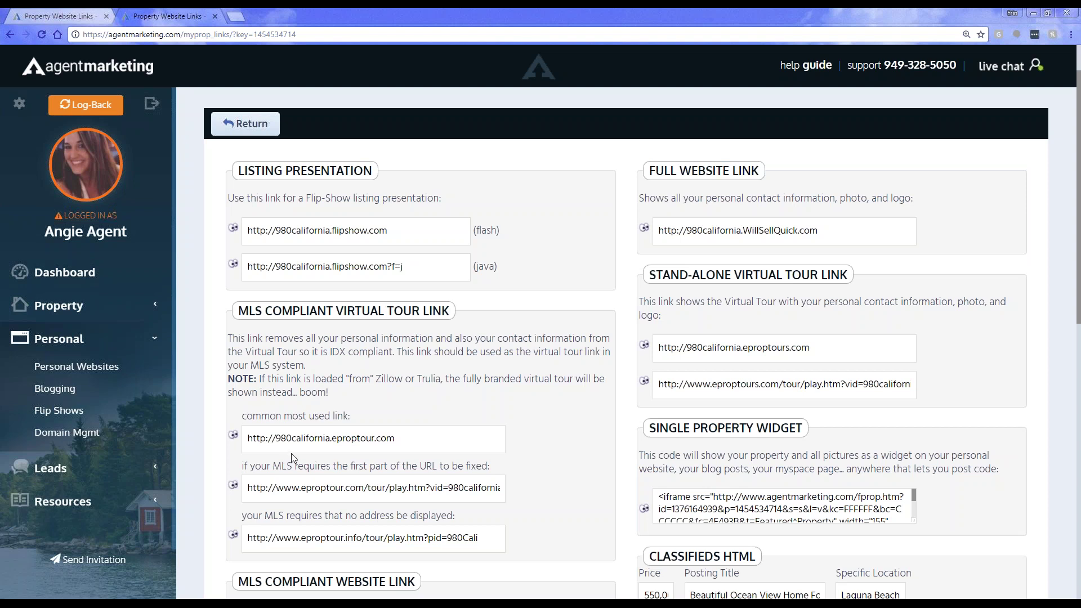
scroll(291, 453, "down", 1)
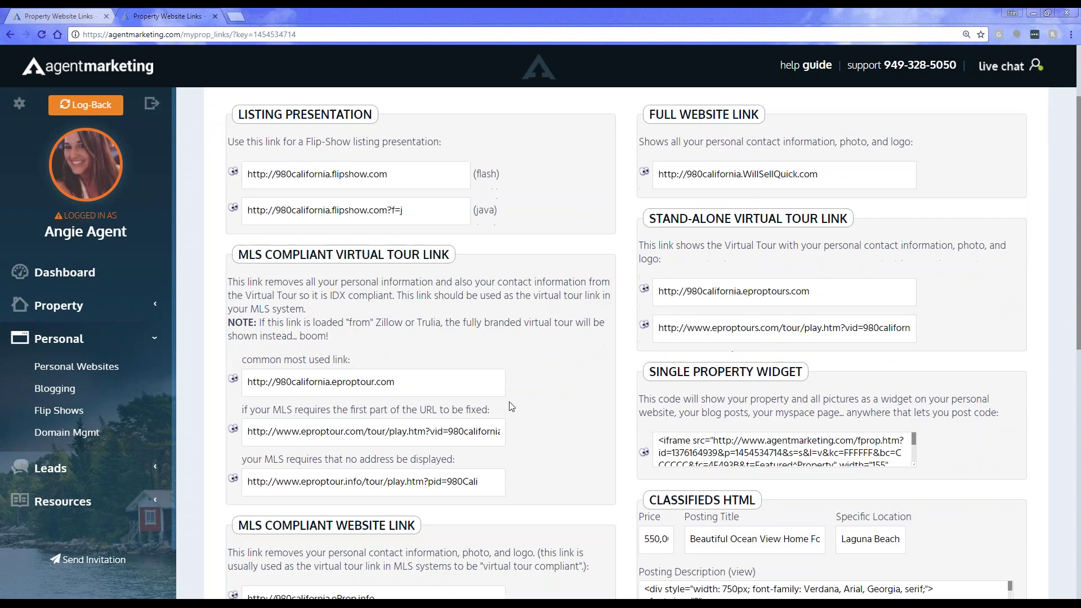
scroll(511, 406, "down", 2)
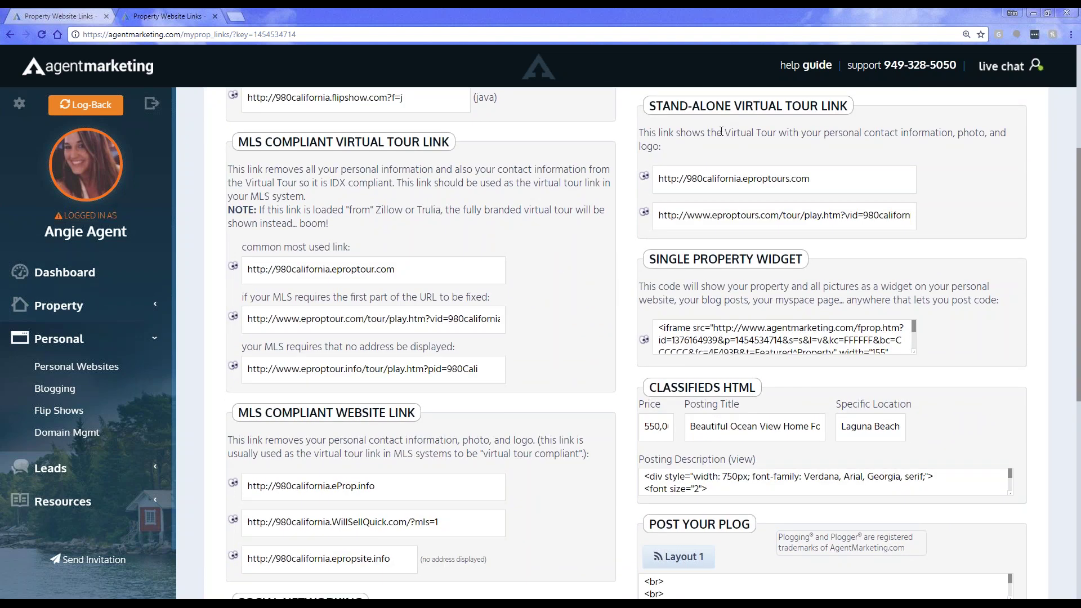
scroll(740, 142, "down", 3)
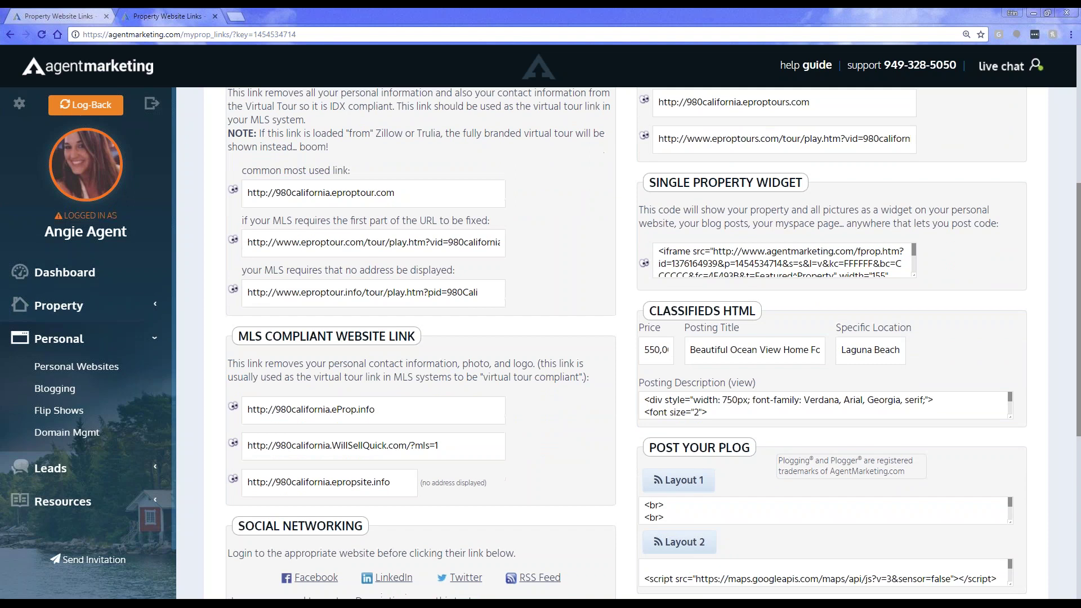
scroll(624, 344, "down", 1)
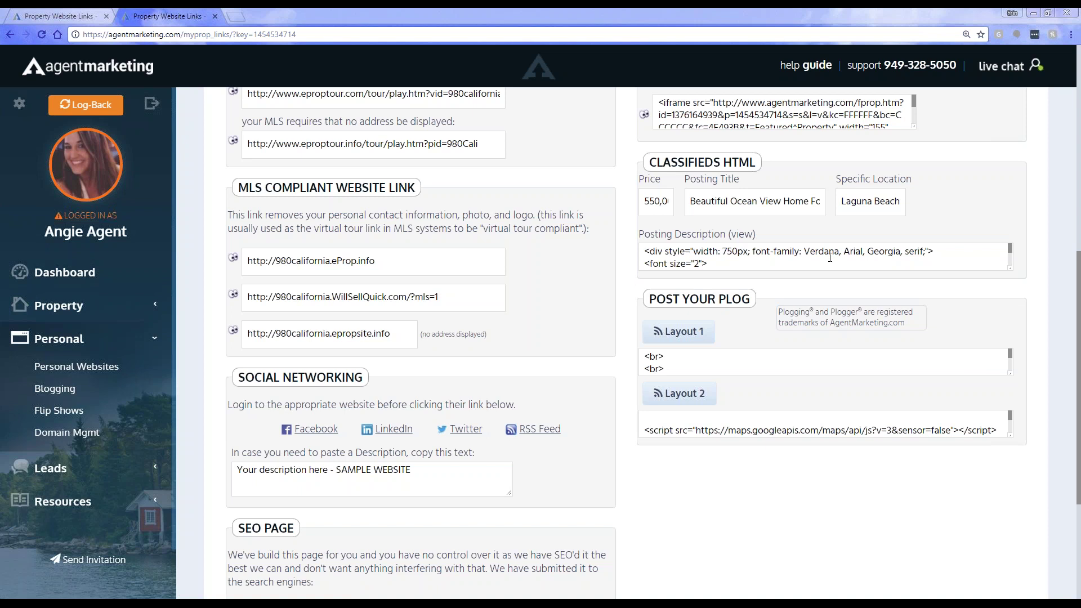
left_click(692, 260)
triple_click(690, 260)
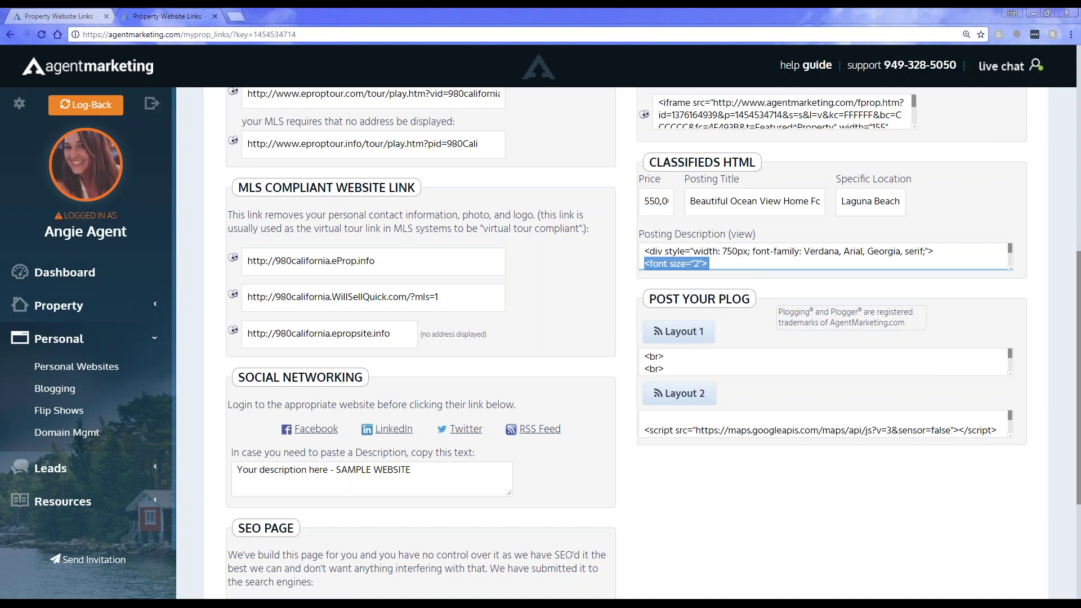
scroll(625, 343, "up", 8)
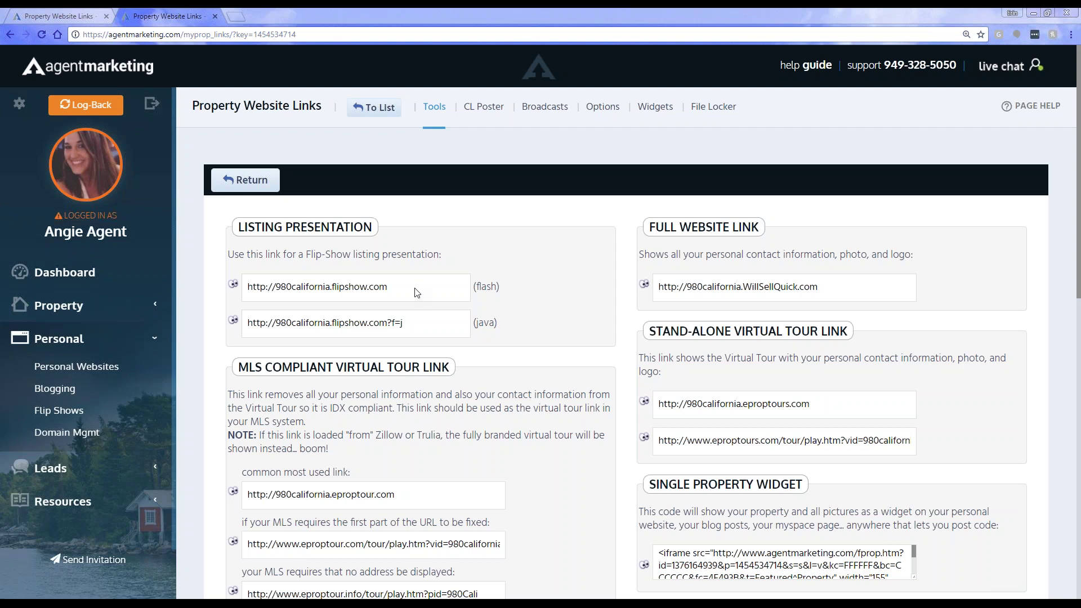
- Open the Blog Roll from the Dashboard, browse its featured and recent articles, and close it
left_click(61, 273)
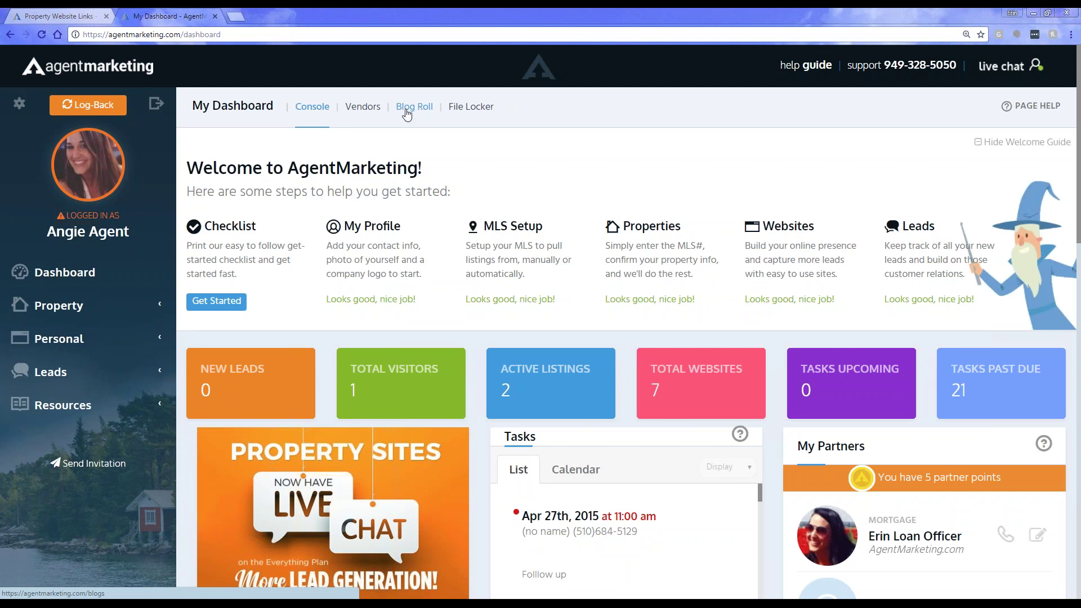
left_click(424, 110)
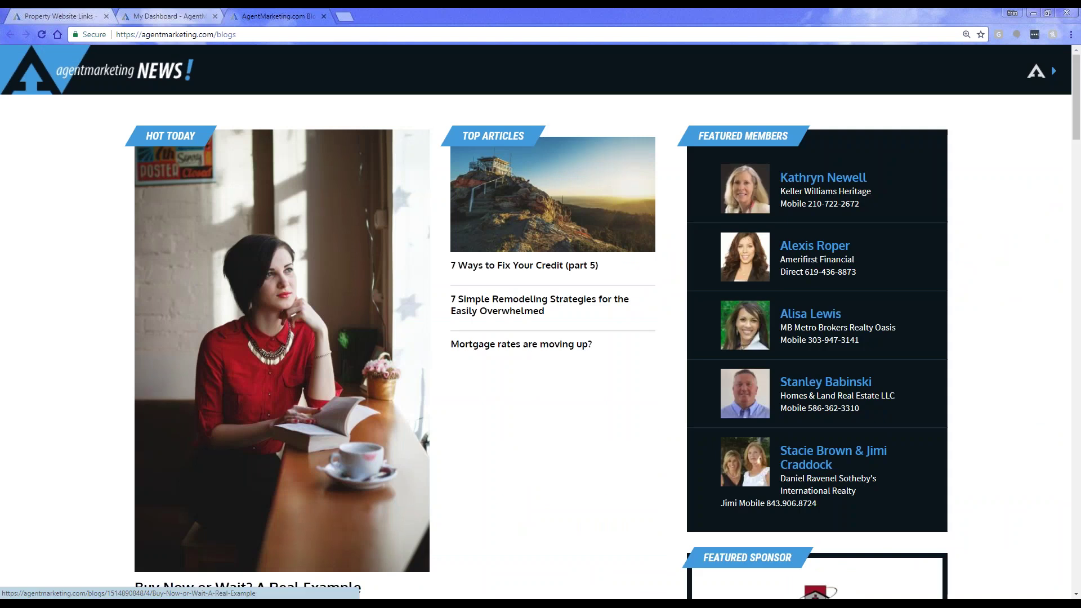
scroll(421, 114, "down", 3)
scroll(240, 85, "down", 9)
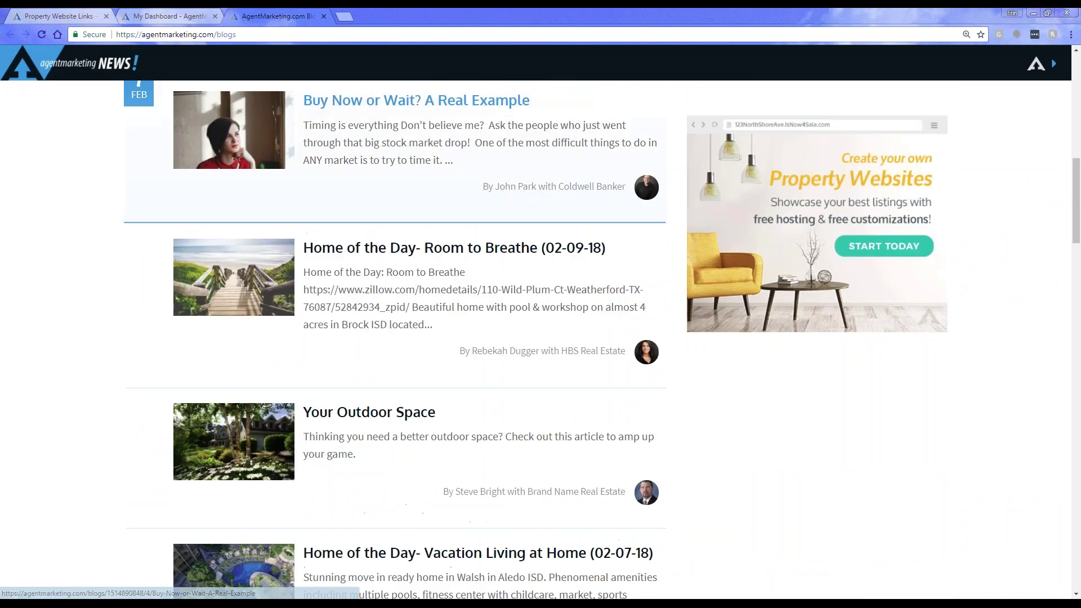
scroll(238, 473, "down", 3)
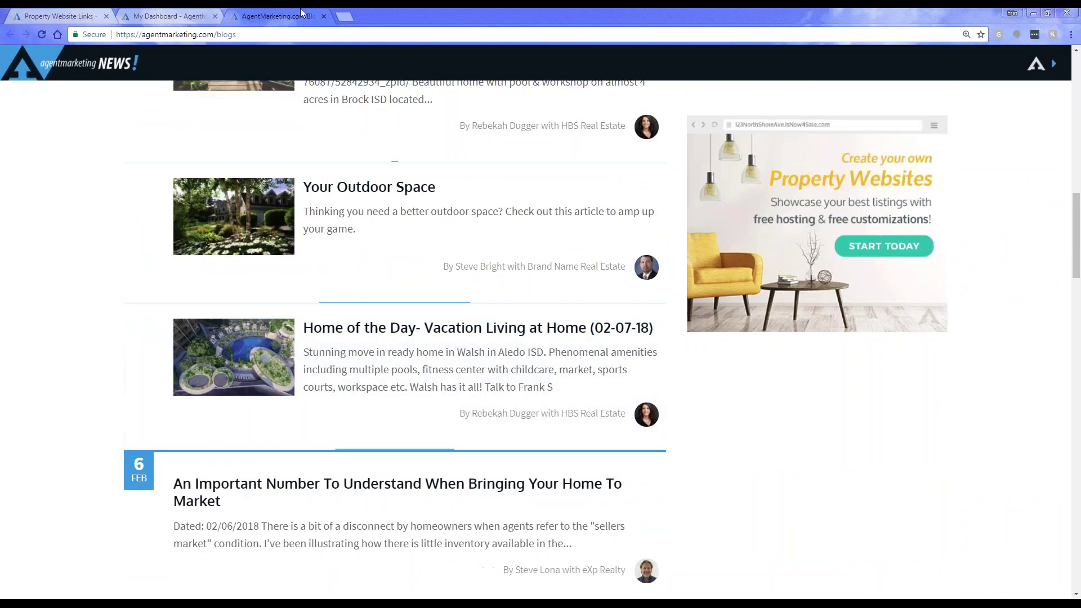
scroll(236, 557, "up", 5)
scroll(237, 557, "up", 10)
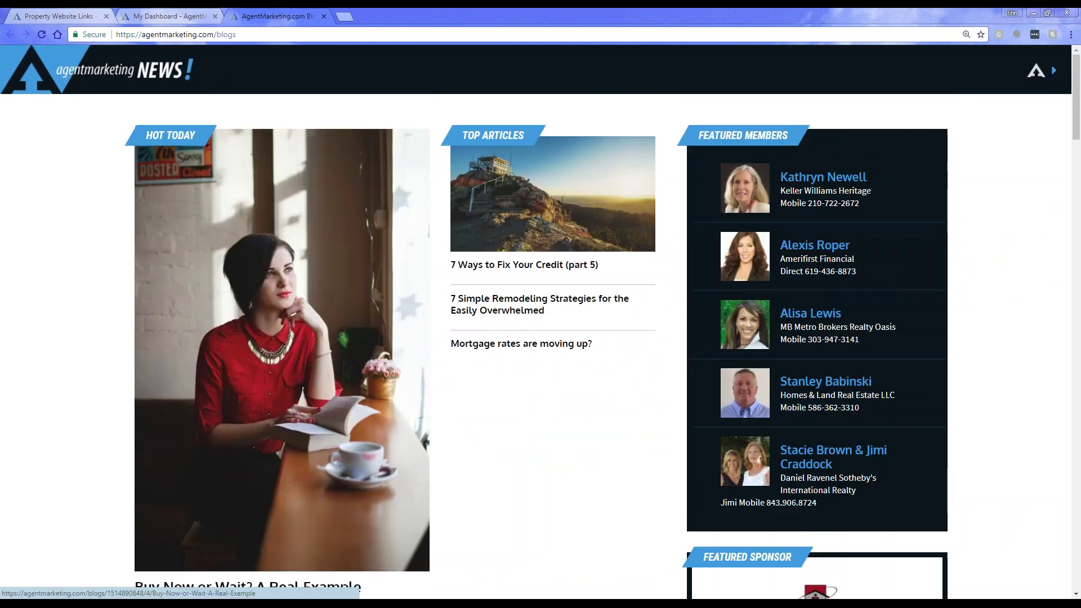
left_click(323, 16)
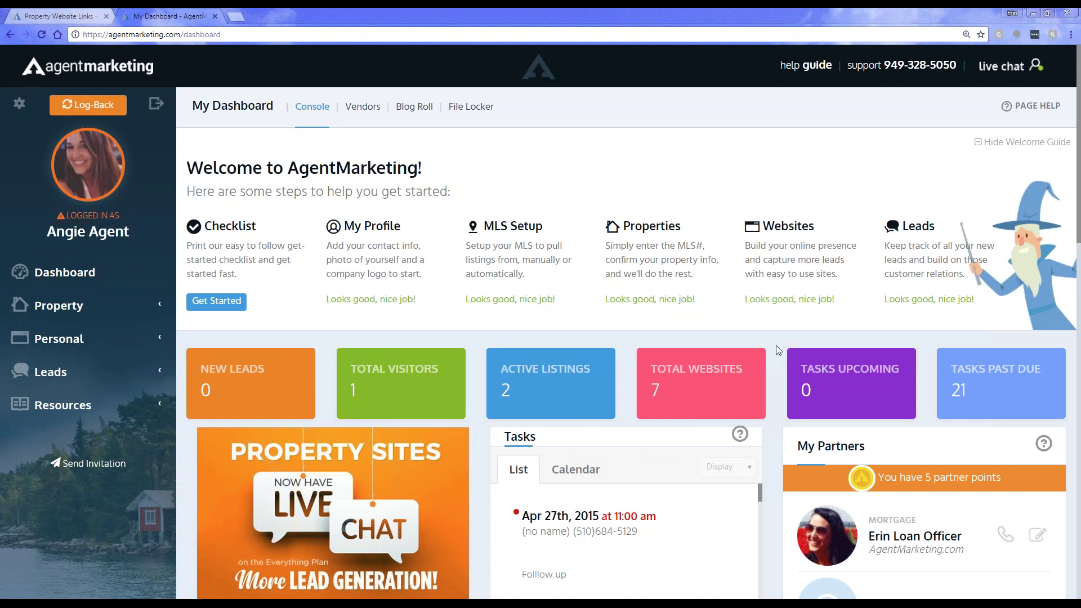
- Examine the Dashboard's tasks, partners, analytics, webinar announcement and Share Success sections
scroll(777, 350, "down", 8)
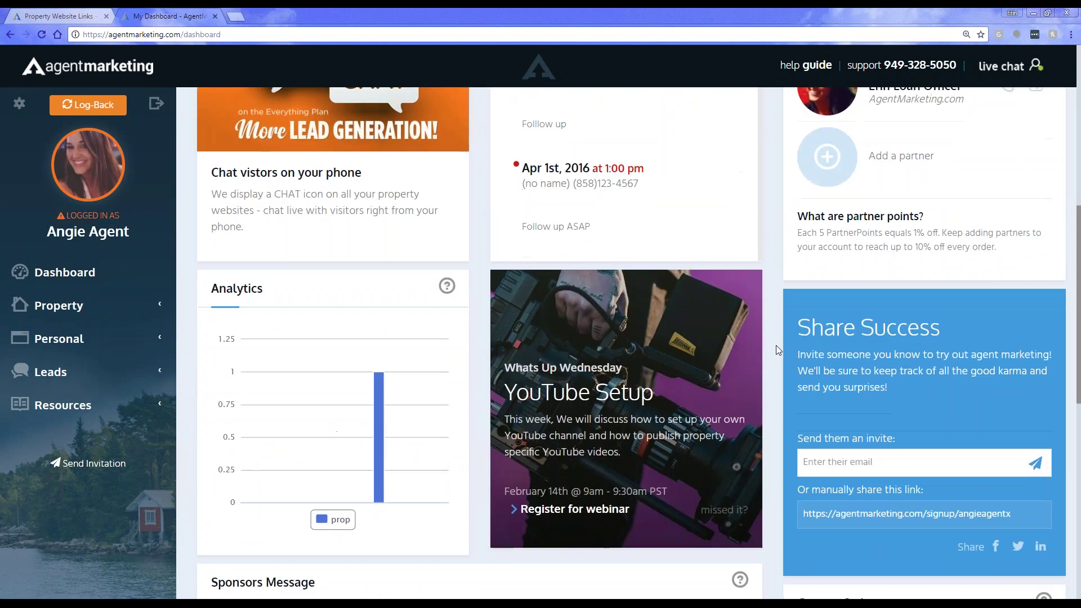
scroll(777, 350, "up", 3)
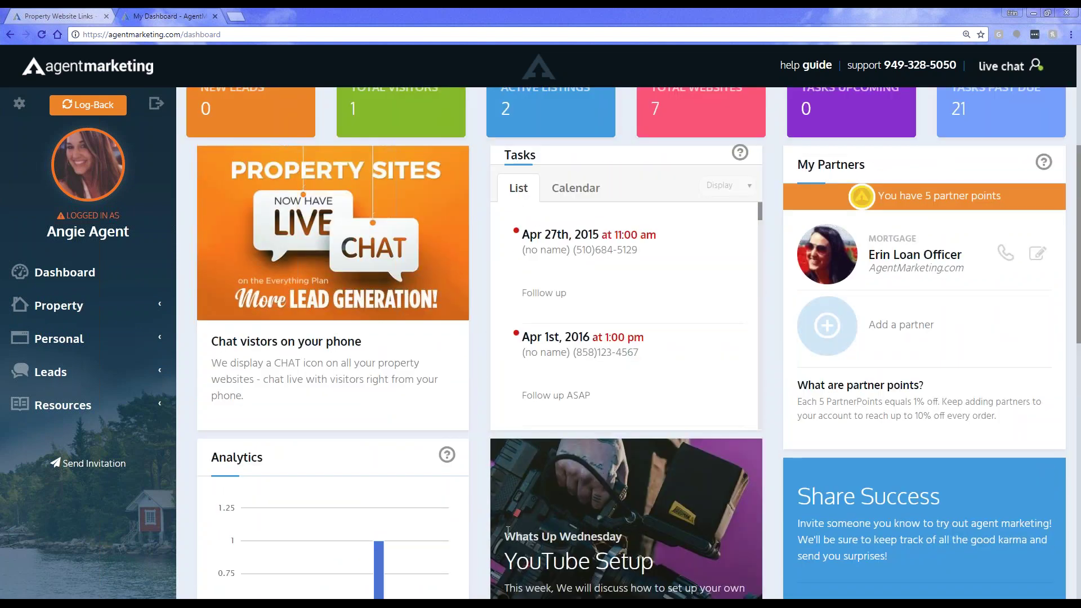
scroll(681, 518, "down", 2)
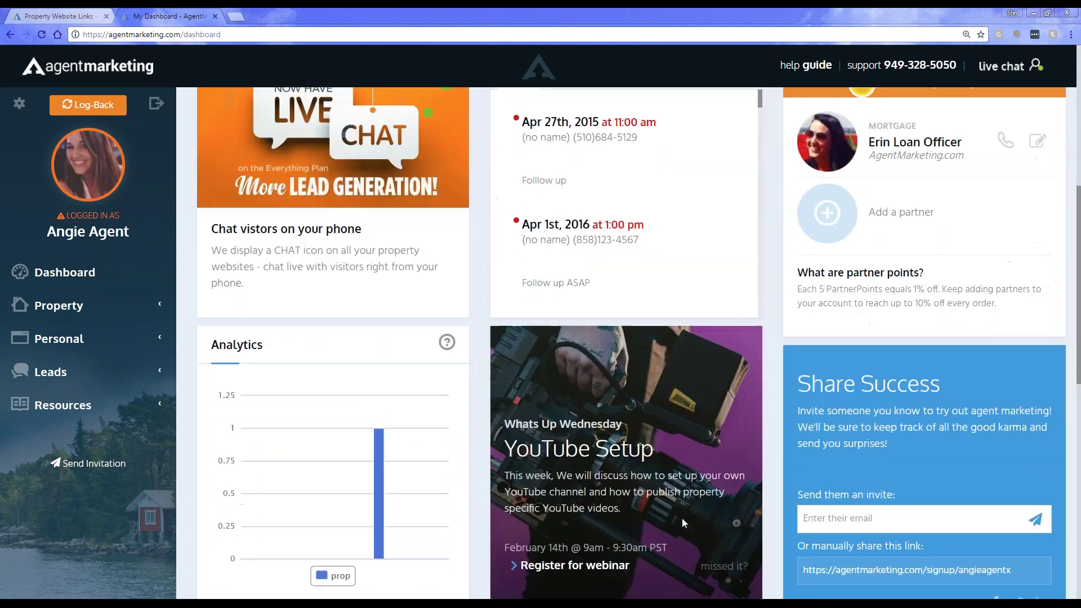
scroll(681, 518, "down", 2)
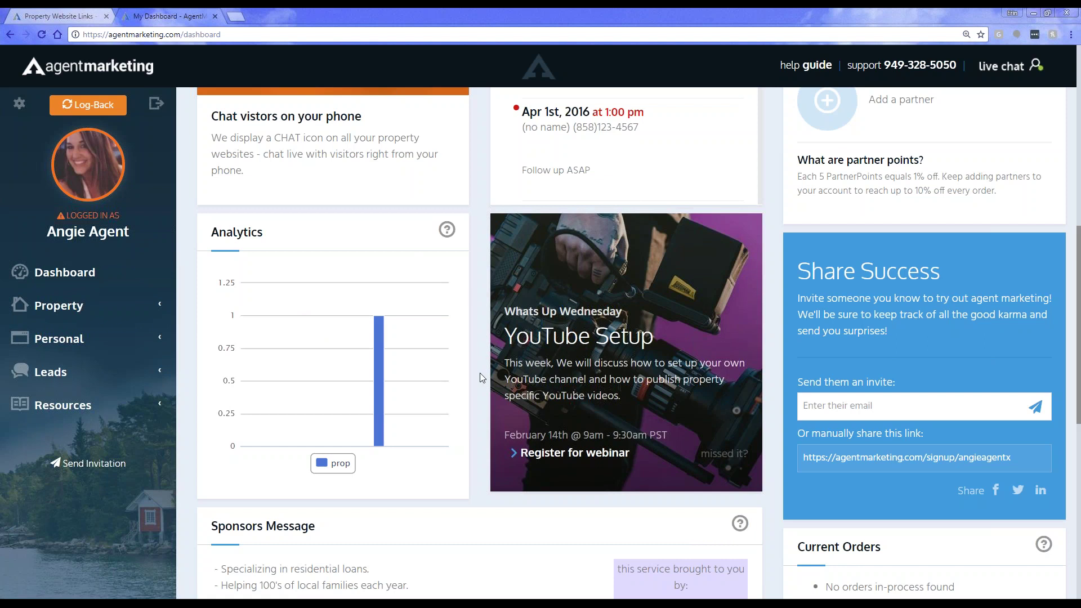
- Open the property websites list, preview the Aliso Viejo property's website, and close it
left_click(52, 306)
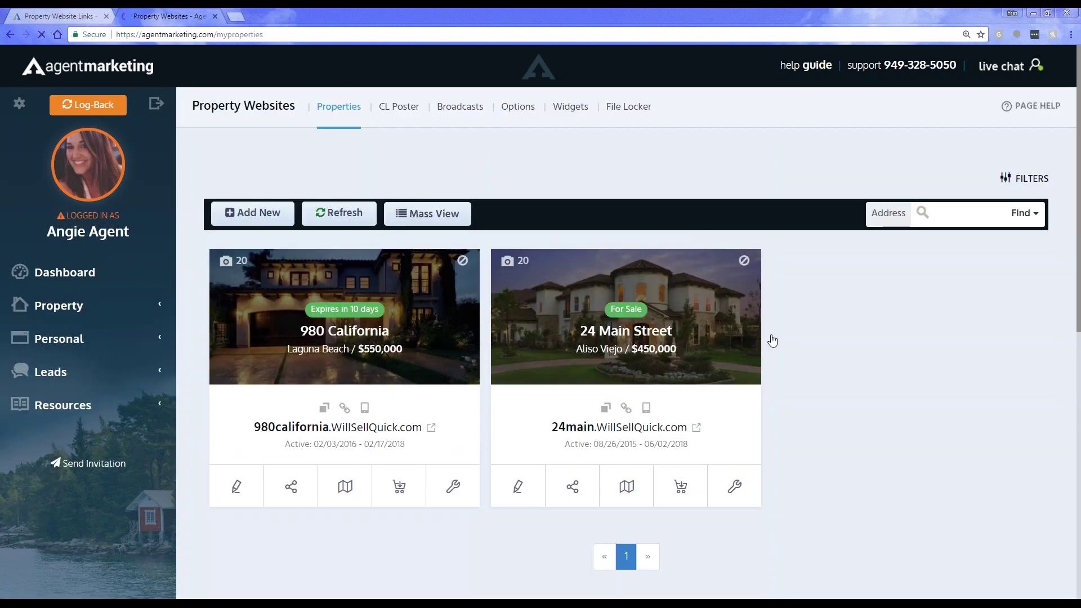
left_click(751, 314)
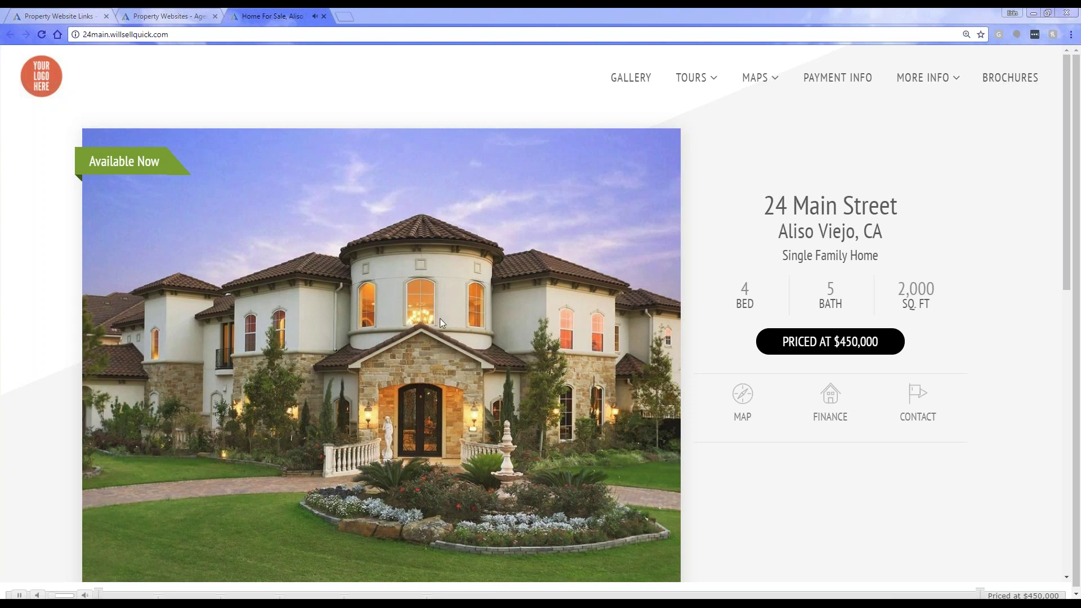
left_click(324, 15)
- Open the public AgentMarketing home page in a new tab, view its main navigation, and close it
left_click(247, 16)
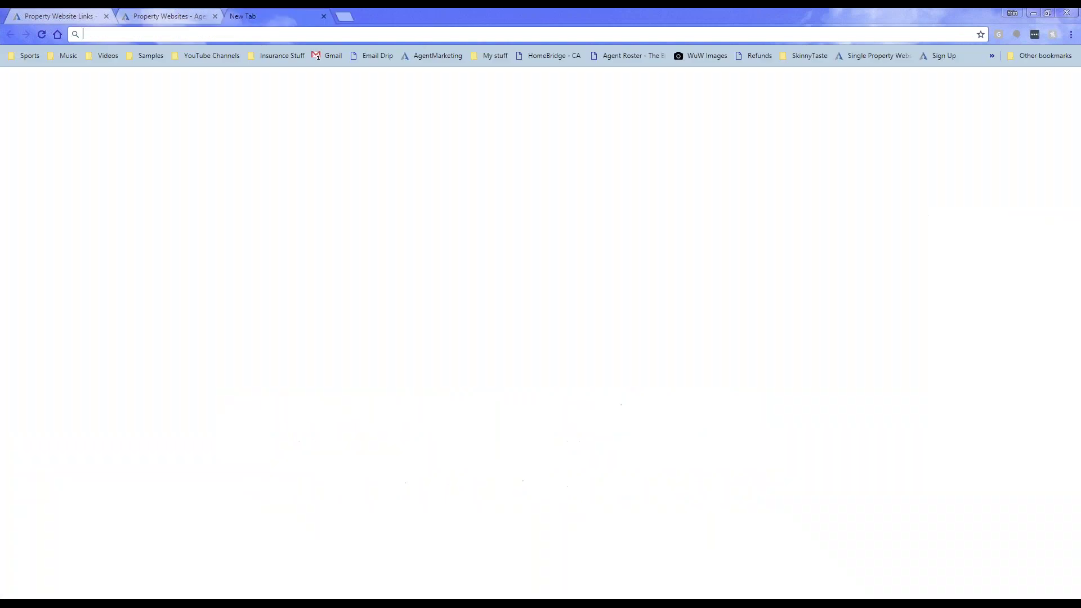
left_click(434, 55)
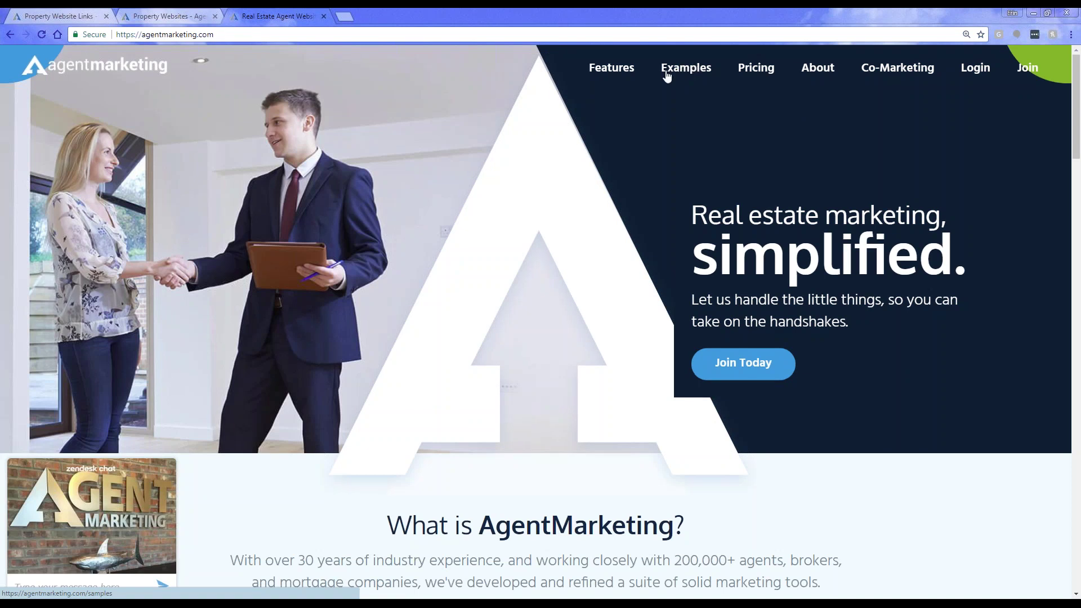
left_click(324, 17)
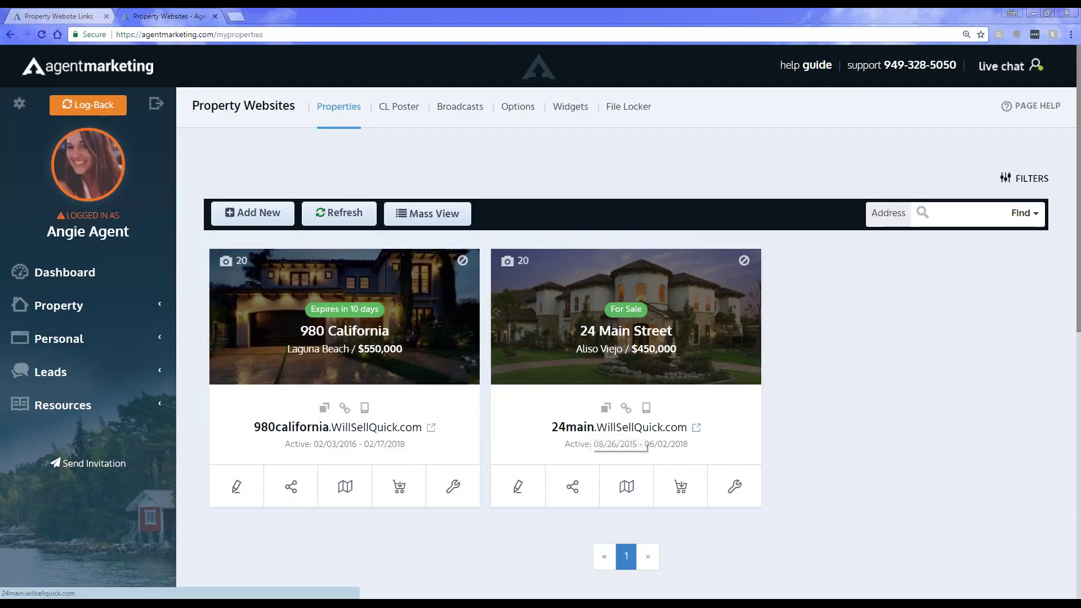
- Return to the Dashboard and look through its overview sections
left_click(67, 273)
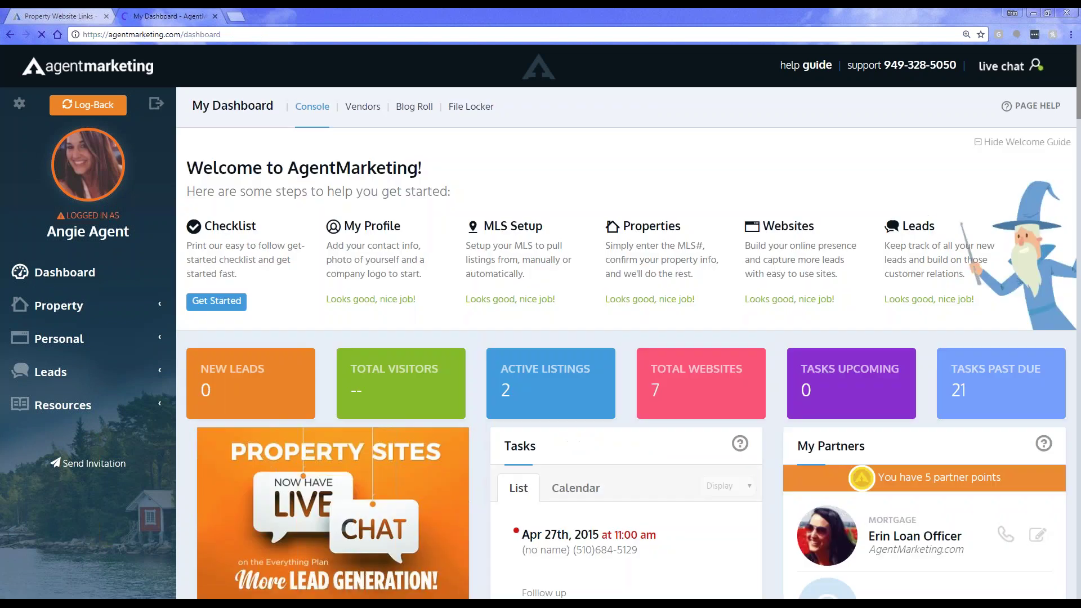
scroll(730, 465, "down", 6)
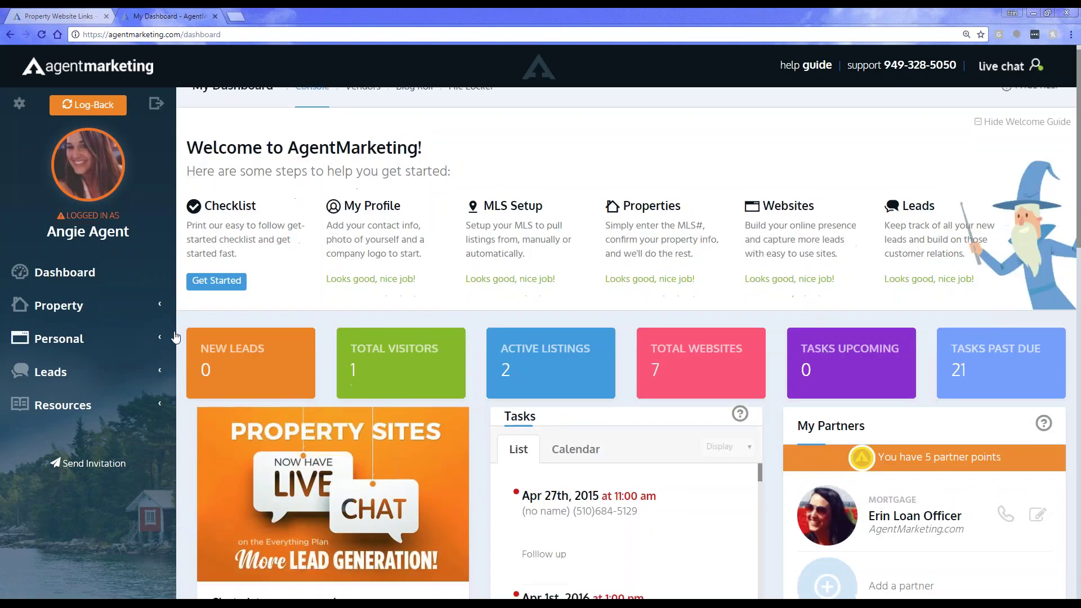